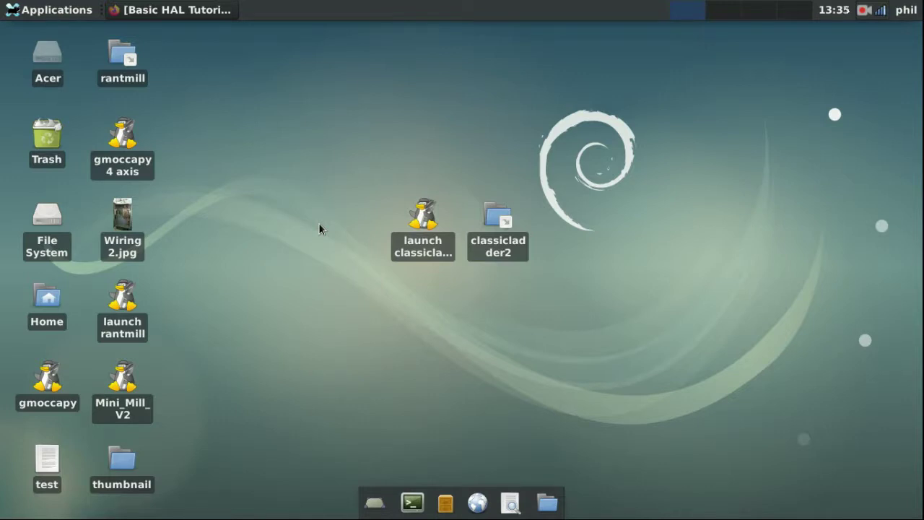
# Open classicladder2.hal from the classicladder2 folder in Mousepad and scroll through its lines.
pyautogui.doubleClick(516, 211)
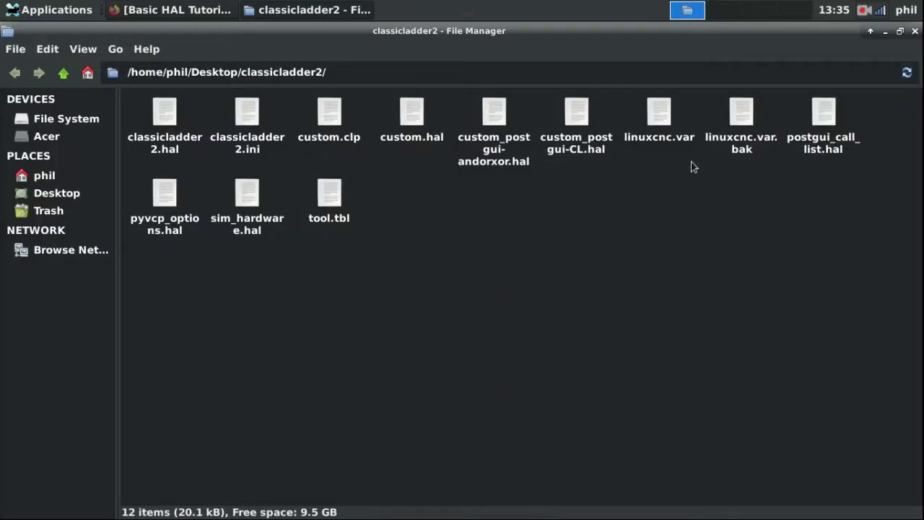
pyautogui.click(164, 112)
pyautogui.press('Return')
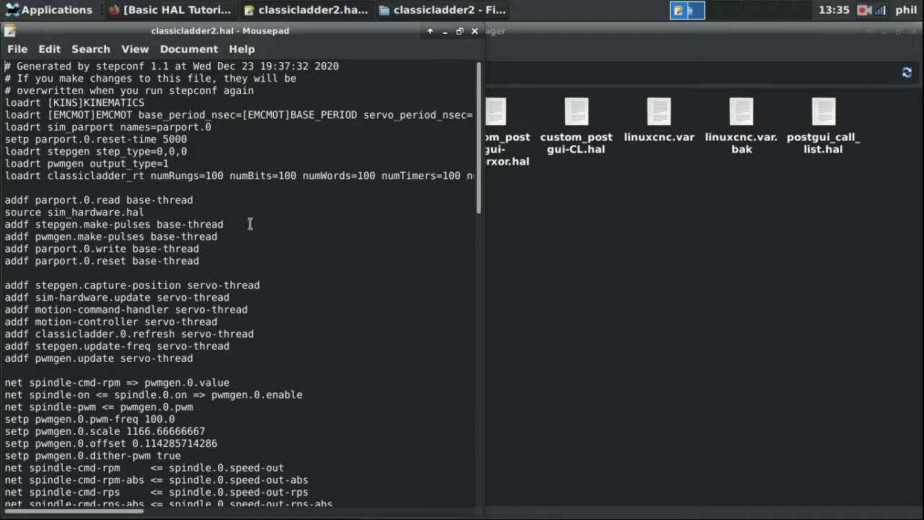
pyautogui.scroll(-4, 249, 222)
pyautogui.scroll(-18, 250, 222)
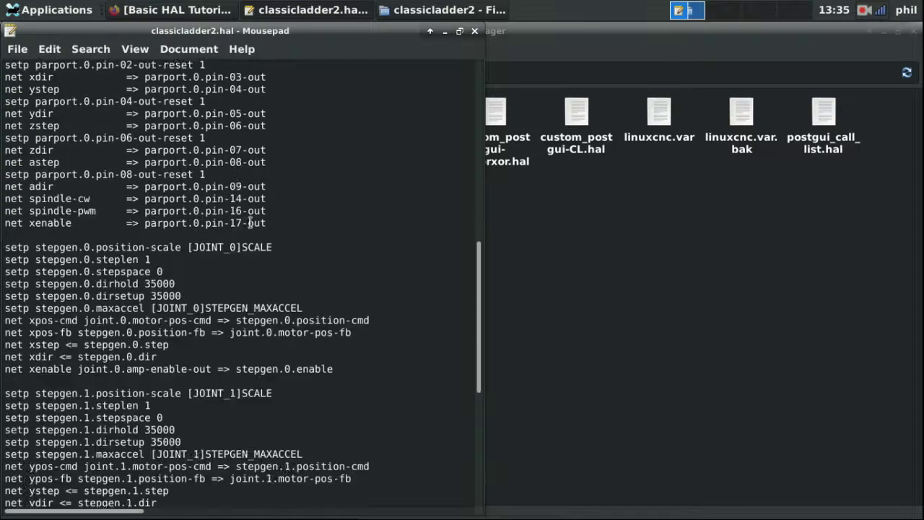
pyautogui.scroll(20, 250, 222)
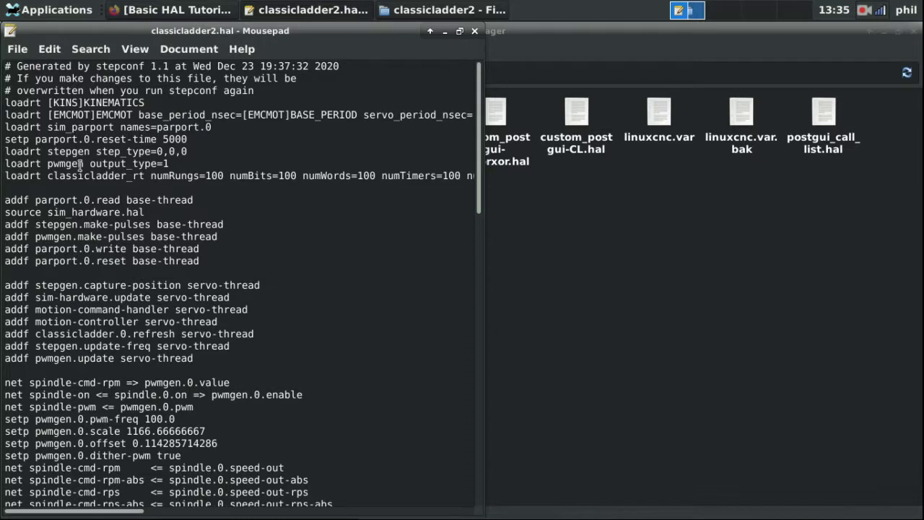
pyautogui.scroll(-4, 79, 166)
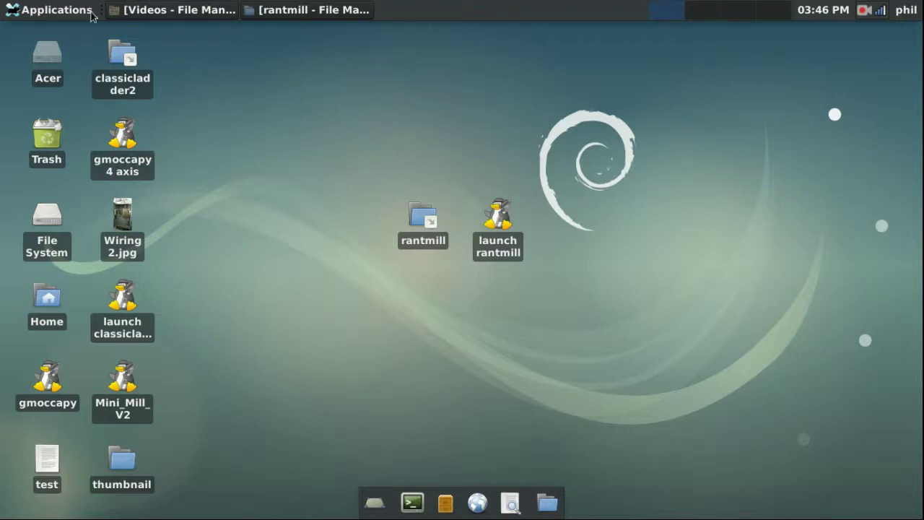
# Bring up the Applications menu's CNC submenu listing the Stepconf Wizard.
pyautogui.click(65, 10)
pyautogui.moveTo(37, 156)
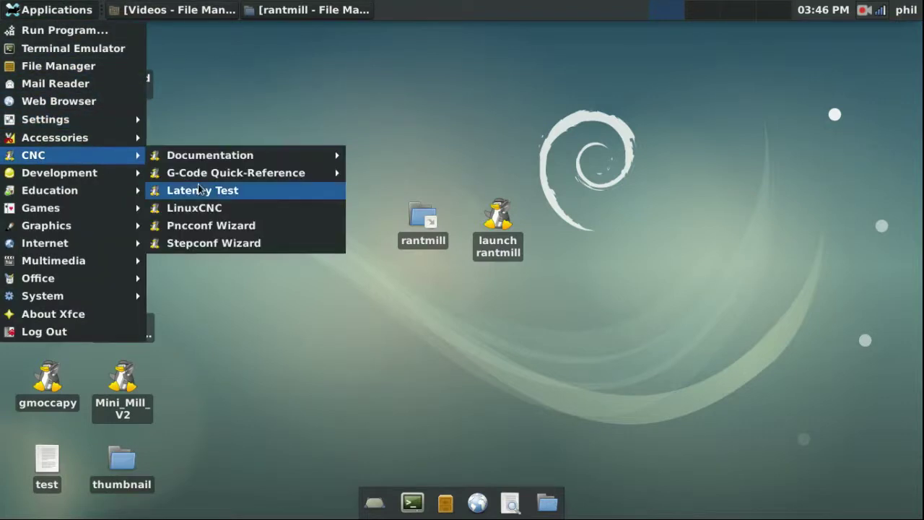
# Launch Stepconf Wizard, load rantmill.stepconf for modification, then quit discarding changes.
pyautogui.click(256, 246)
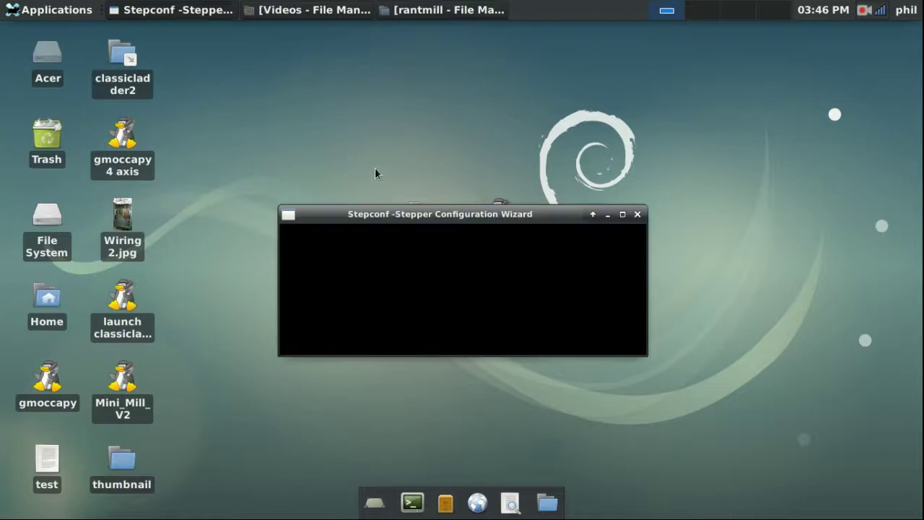
pyautogui.moveTo(477, 213); pyautogui.dragTo(442, 30)
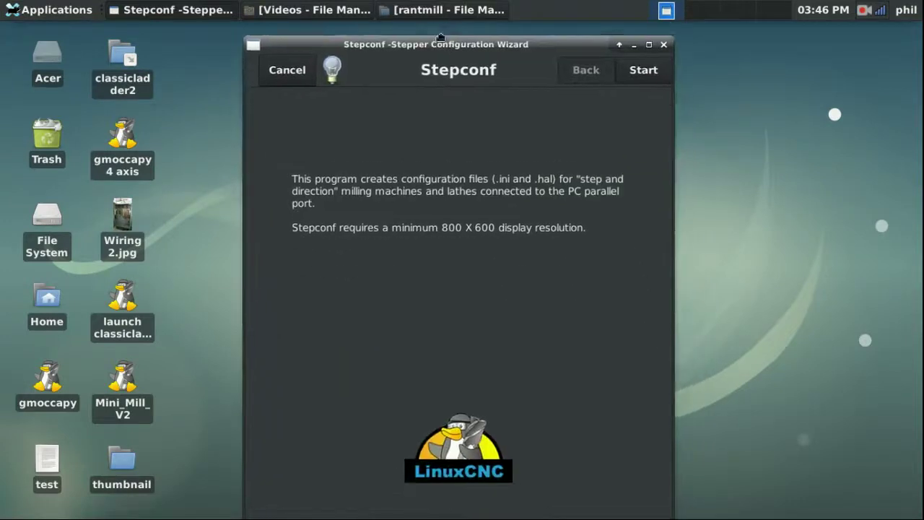
pyautogui.click(663, 57)
pyautogui.click(304, 109)
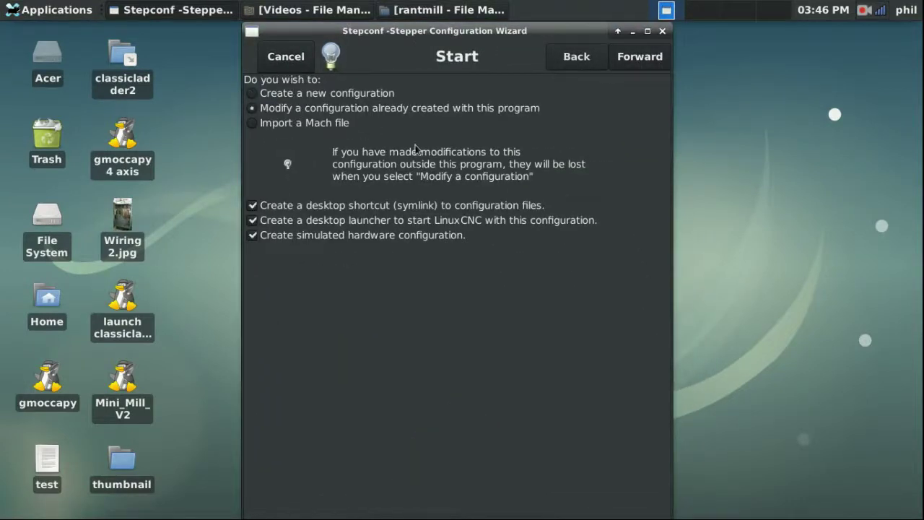
pyautogui.click(638, 58)
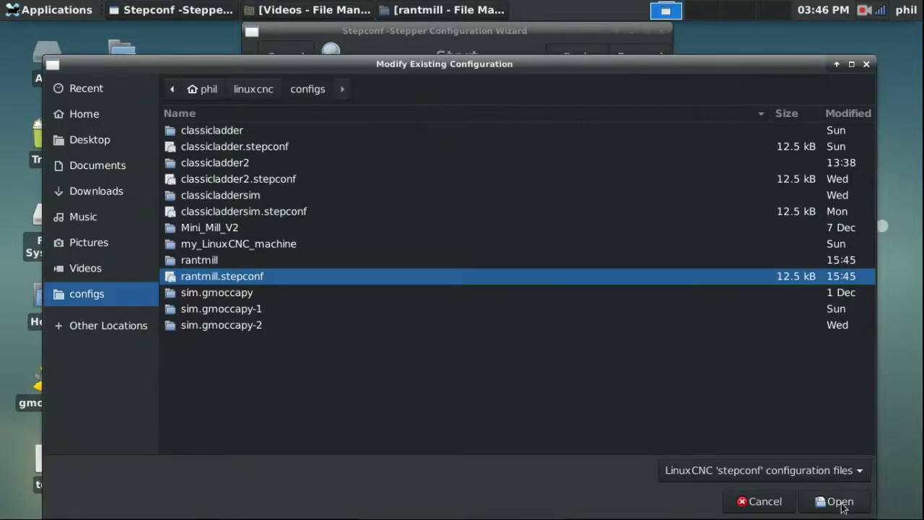
pyautogui.click(830, 500)
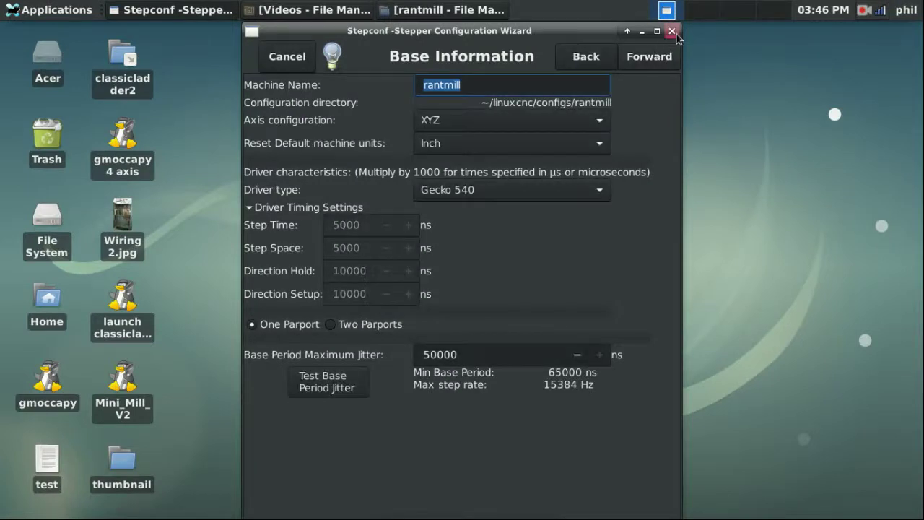
pyautogui.click(671, 31)
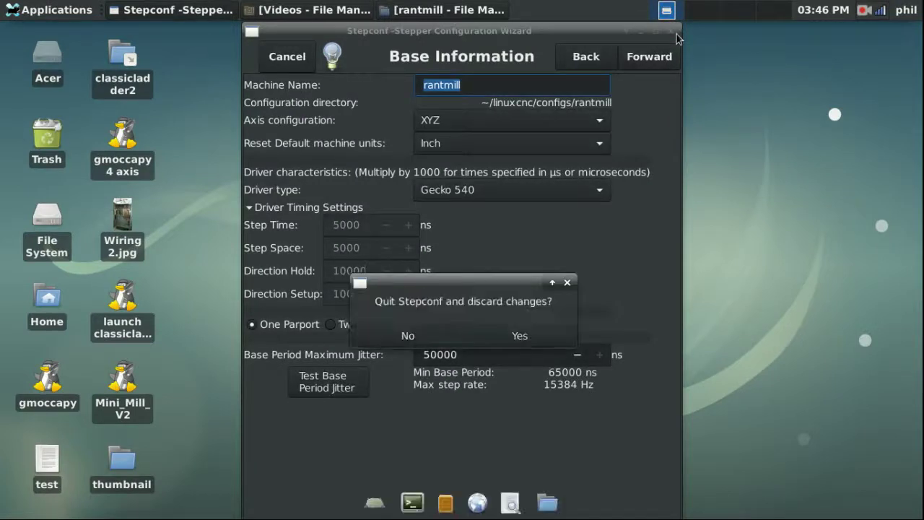
pyautogui.click(531, 337)
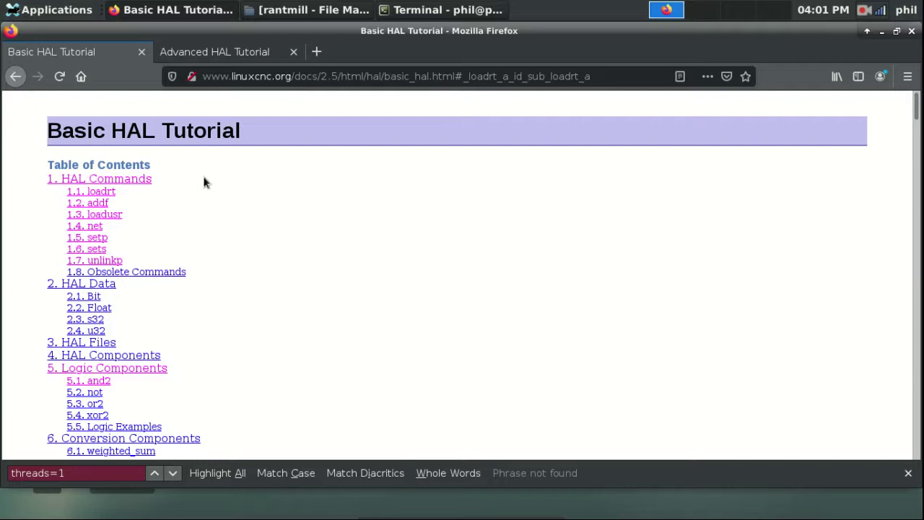
# Switch to the Advanced HAL Tutorial and read from section 2.5 Saving the HAL configuration.
pyautogui.scroll(-4, 217, 193)
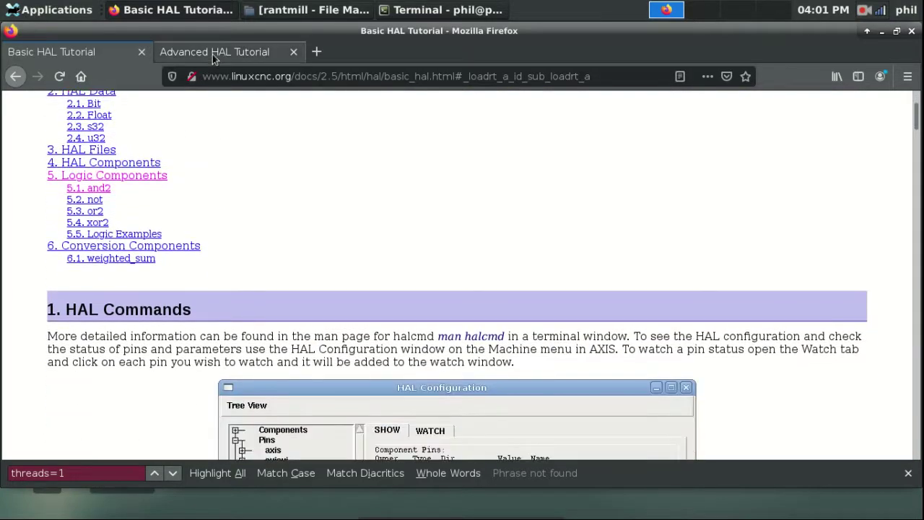
pyautogui.click(213, 55)
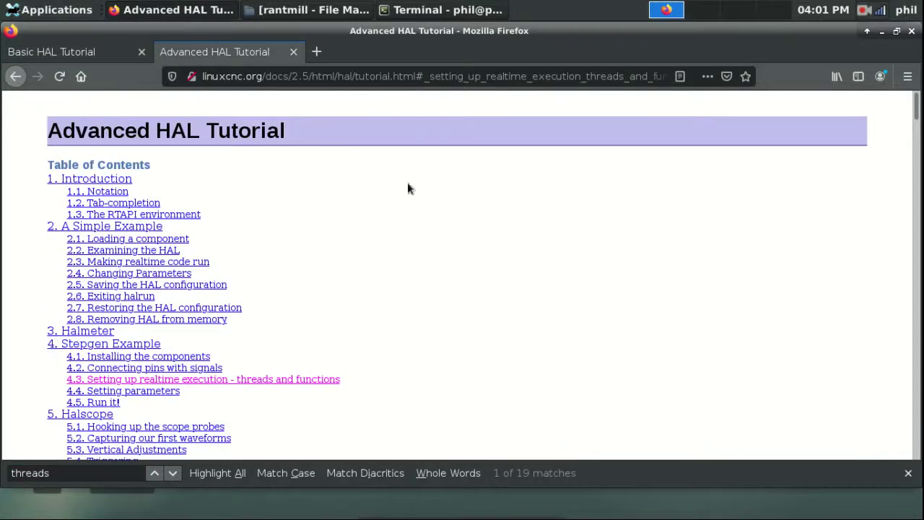
pyautogui.scroll(-10, 415, 209)
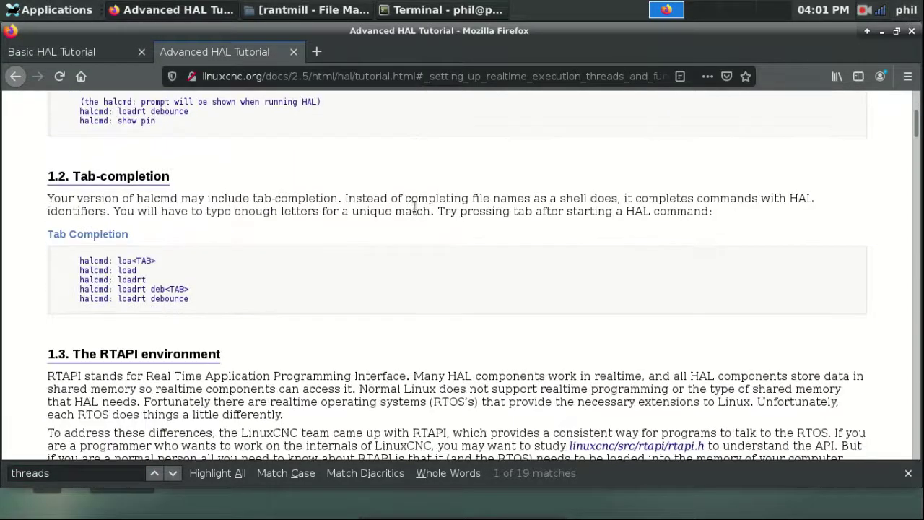
pyautogui.scroll(-7, 414, 209)
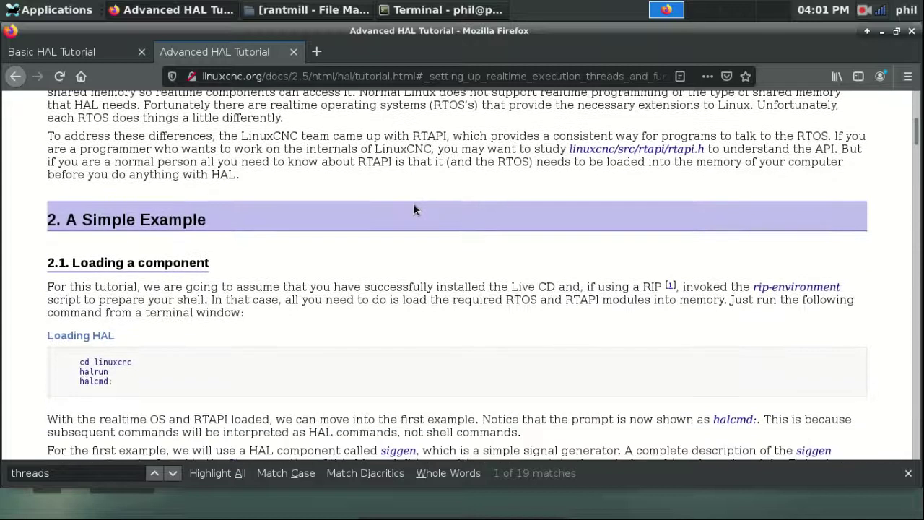
pyautogui.scroll(-7, 413, 209)
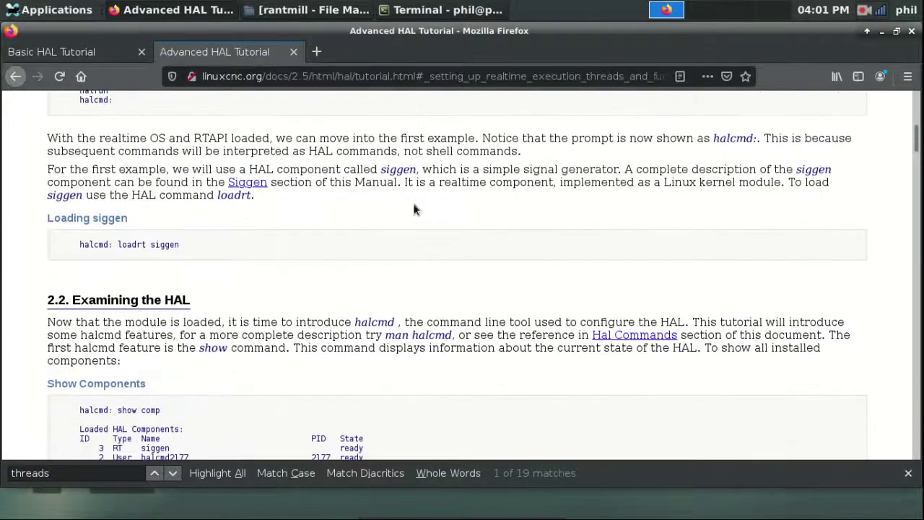
pyautogui.scroll(-7, 414, 209)
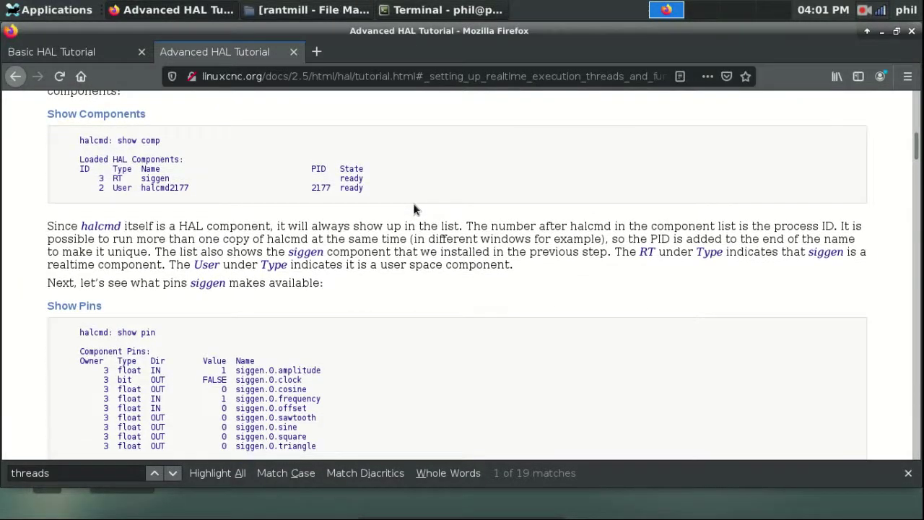
pyautogui.scroll(-3, 414, 210)
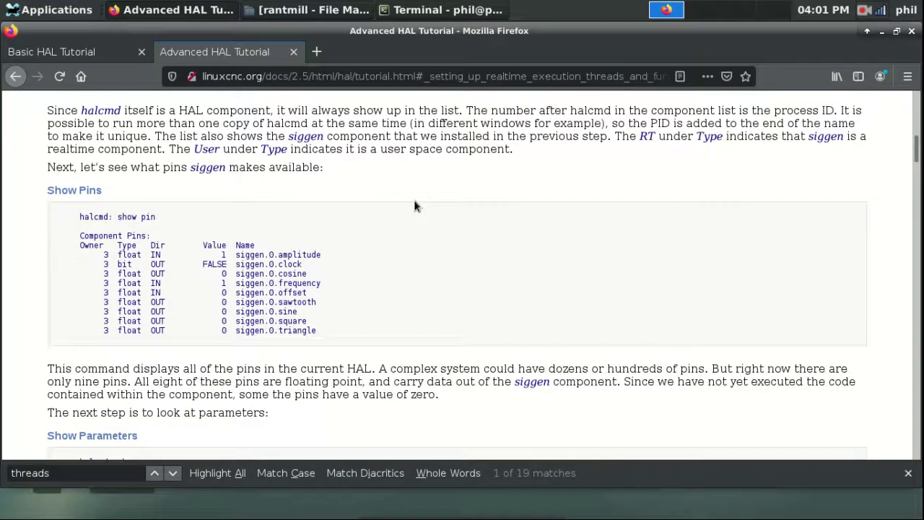
pyautogui.scroll(-4, 415, 206)
pyautogui.scroll(9, 414, 205)
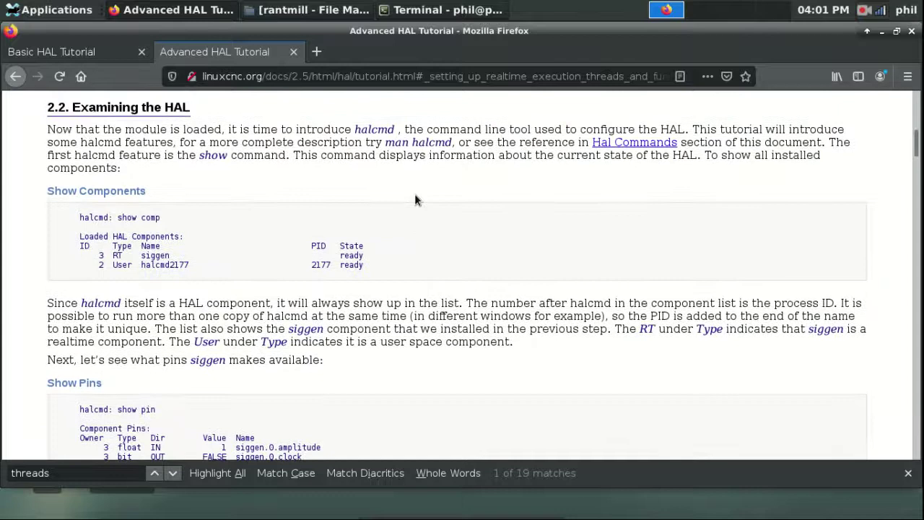
pyautogui.scroll(-7, 414, 193)
pyautogui.scroll(-12, 414, 194)
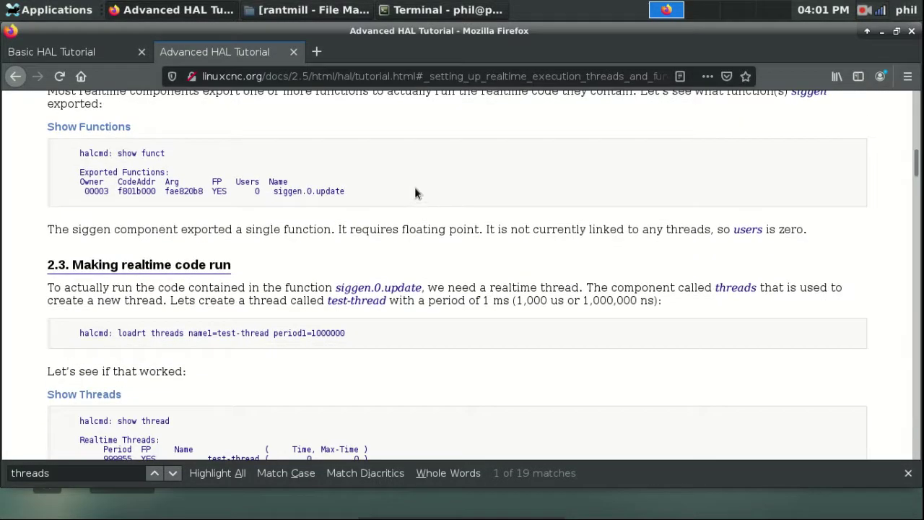
pyautogui.scroll(-7, 413, 193)
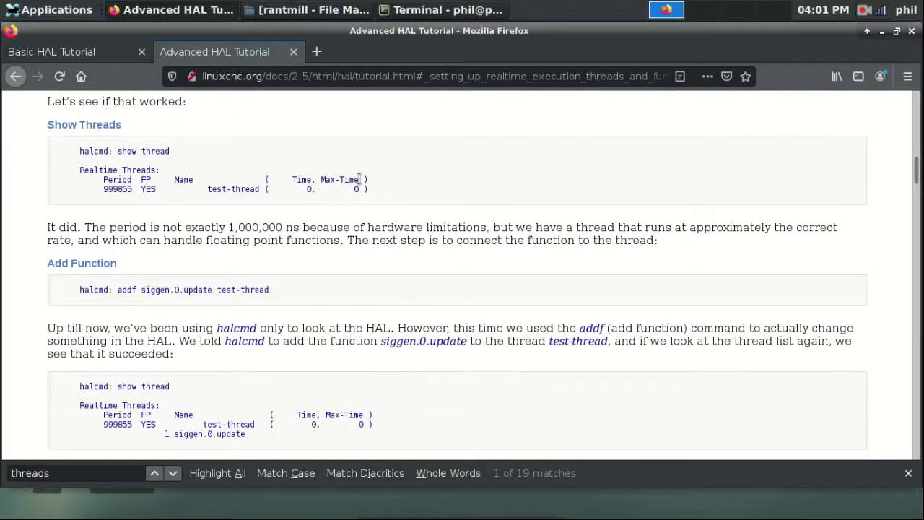
pyautogui.scroll(-7, 417, 284)
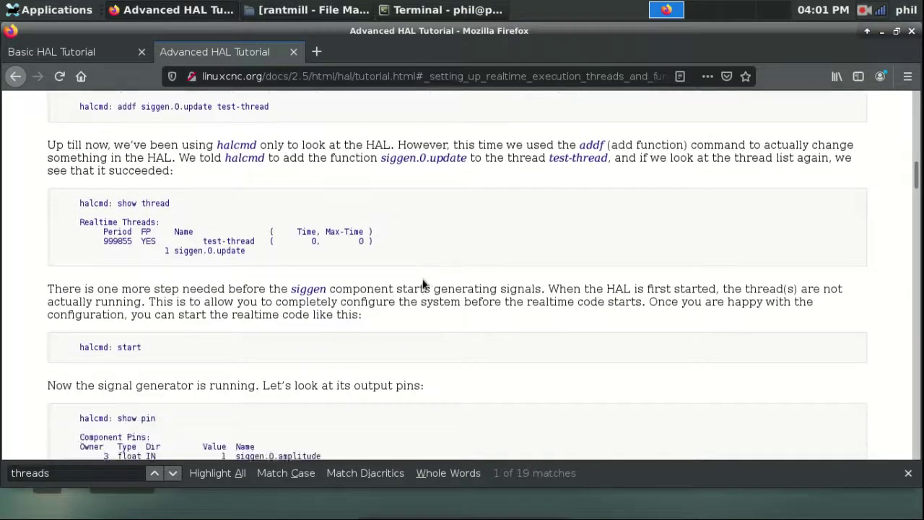
pyautogui.scroll(-3, 423, 281)
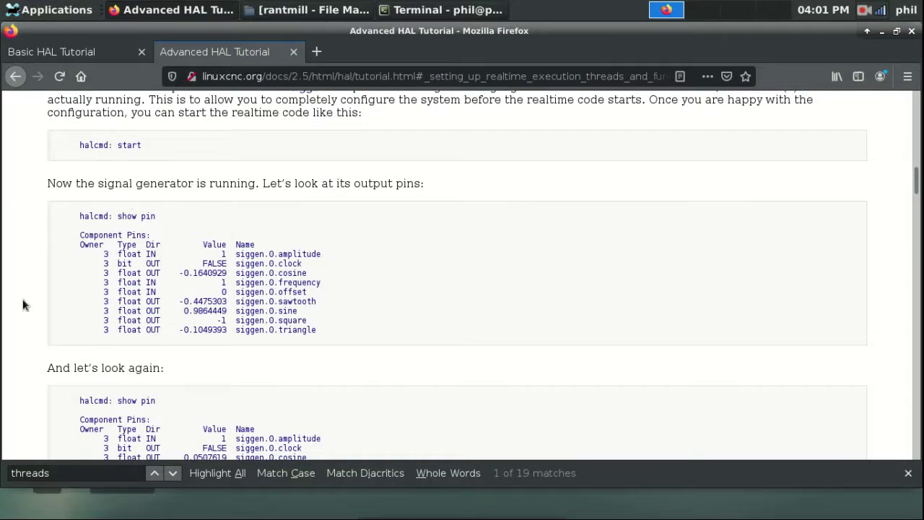
# Continue reading the tutorial down to section 4. Stepgen Example.
pyautogui.scroll(-5, 278, 358)
pyautogui.scroll(-5, 278, 359)
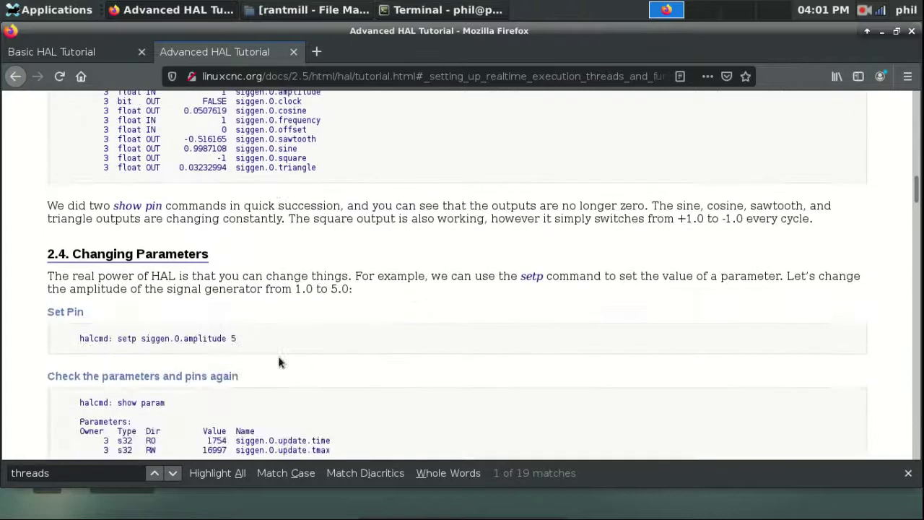
pyautogui.scroll(-3, 278, 357)
pyautogui.scroll(-3, 278, 357)
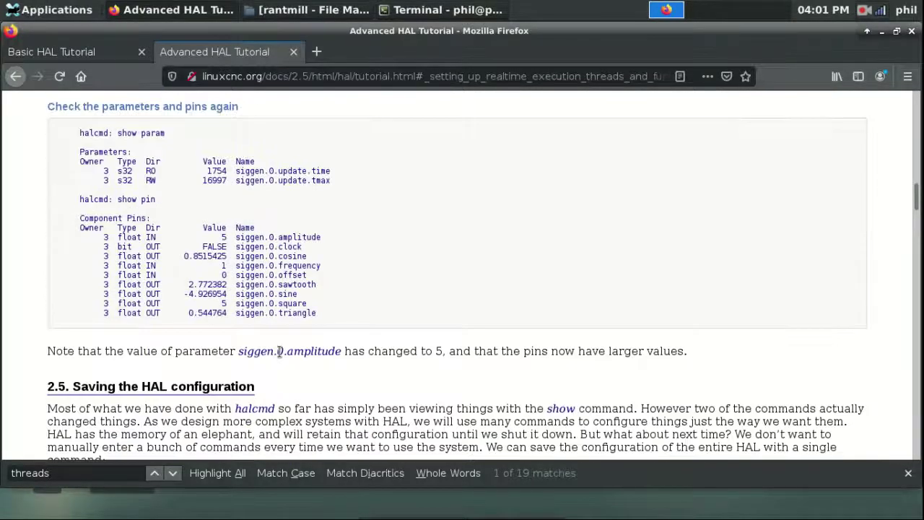
pyautogui.scroll(-7, 281, 350)
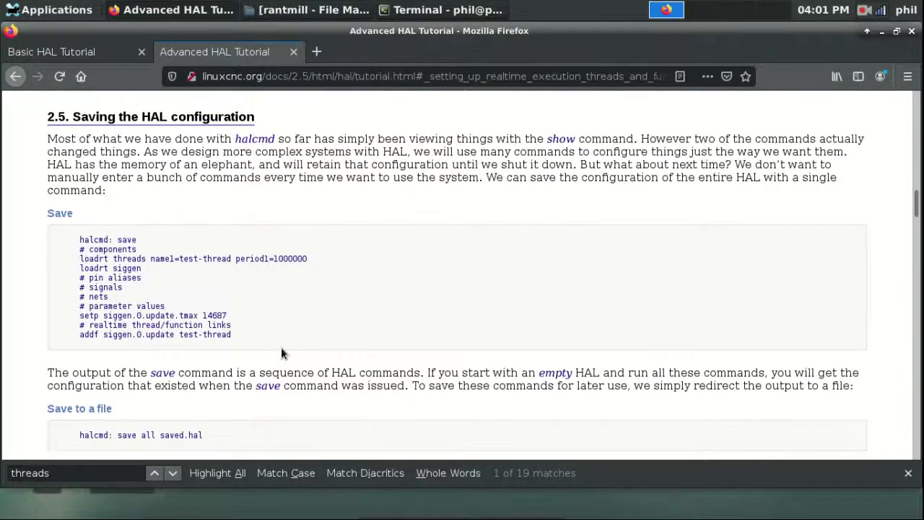
pyautogui.scroll(-6, 280, 352)
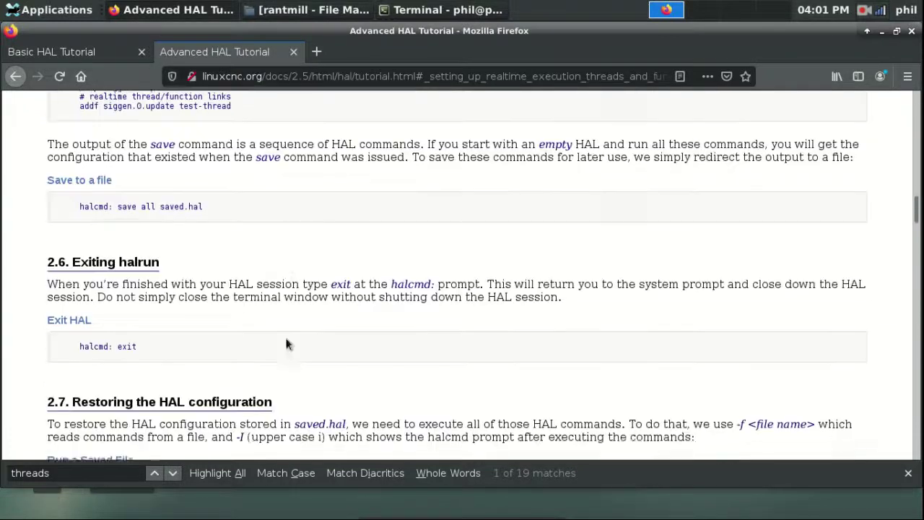
pyautogui.scroll(-4, 286, 339)
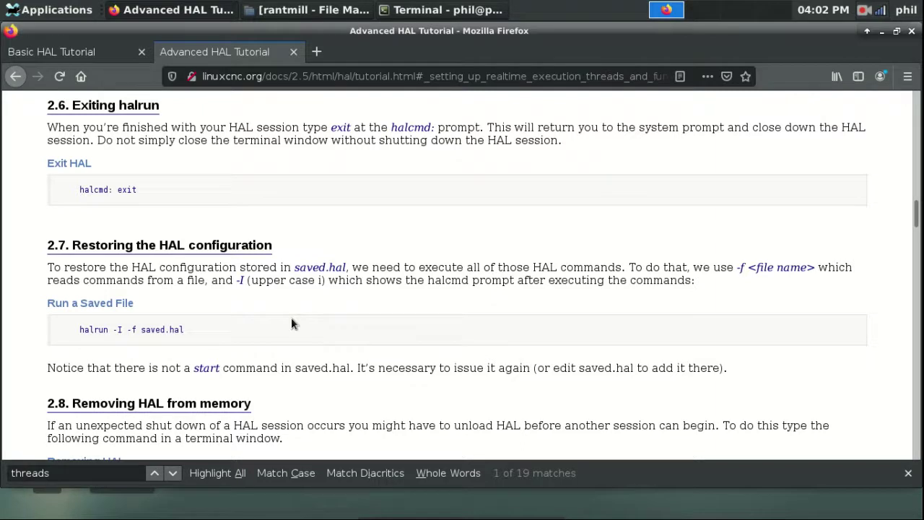
pyautogui.scroll(-3, 291, 317)
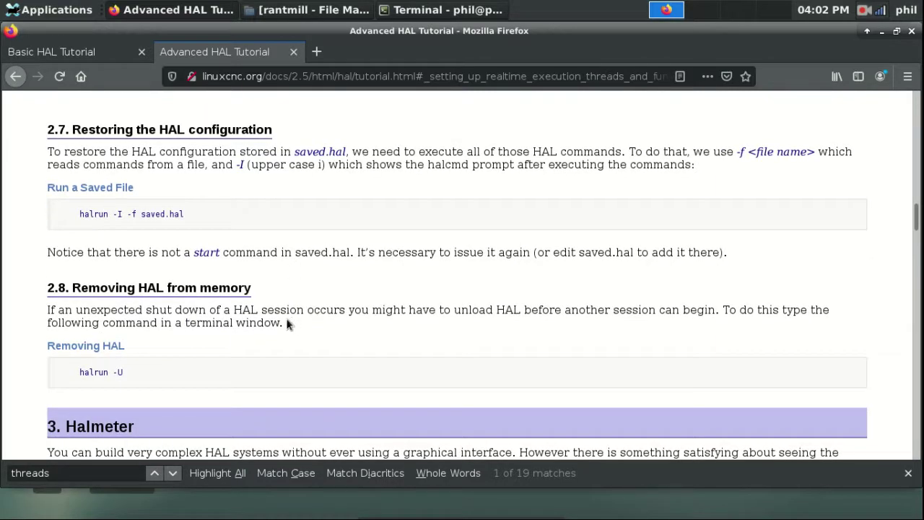
pyautogui.scroll(-10, 286, 322)
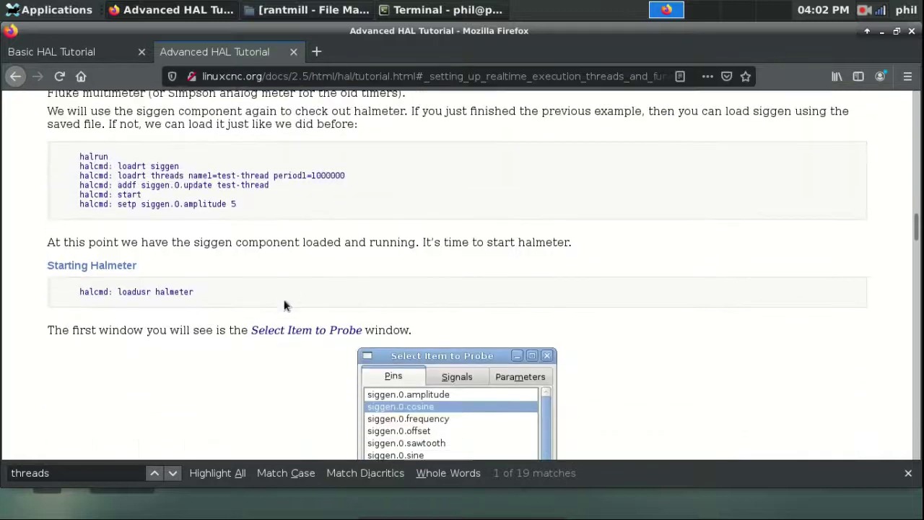
pyautogui.scroll(-4, 284, 305)
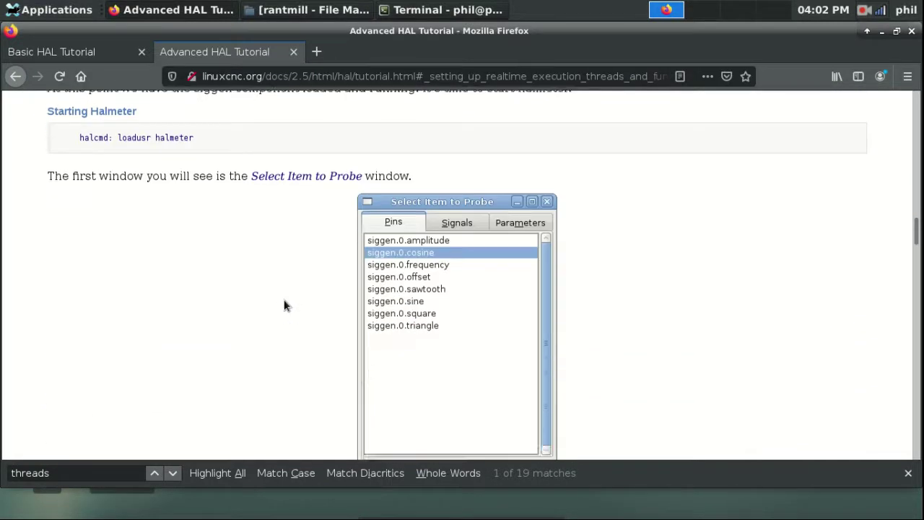
pyautogui.scroll(-2, 282, 308)
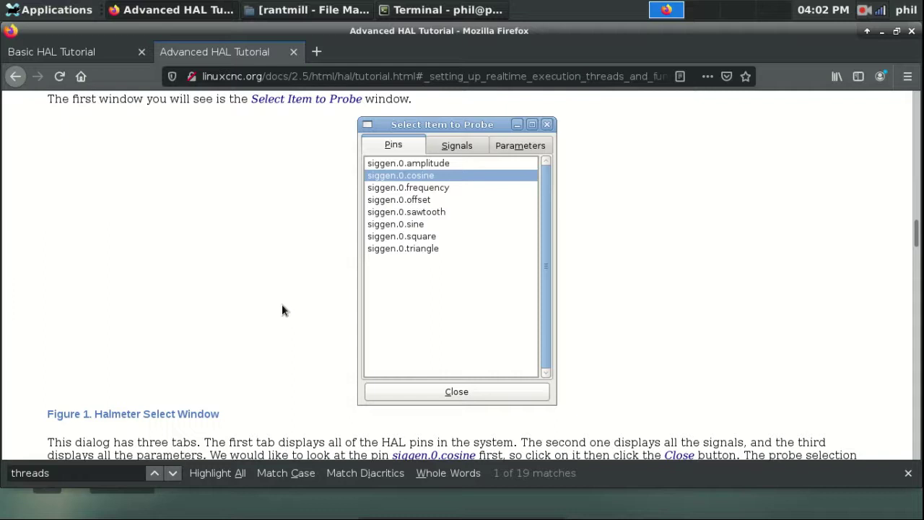
pyautogui.scroll(-9, 282, 315)
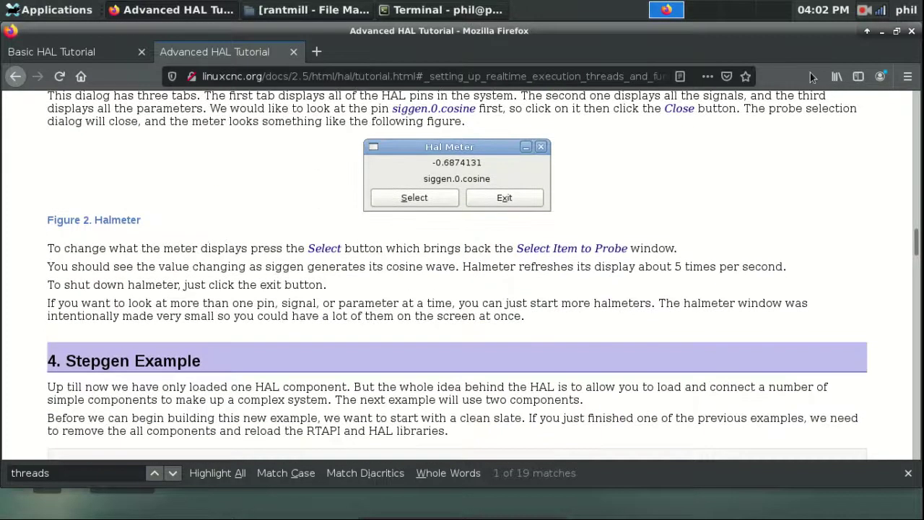
pyautogui.scroll(-4, 700, 155)
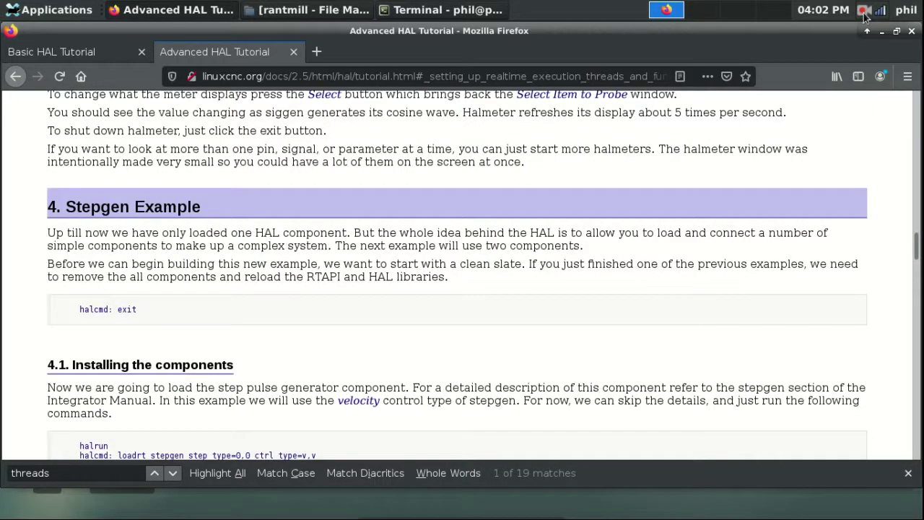
pyautogui.click(864, 12)
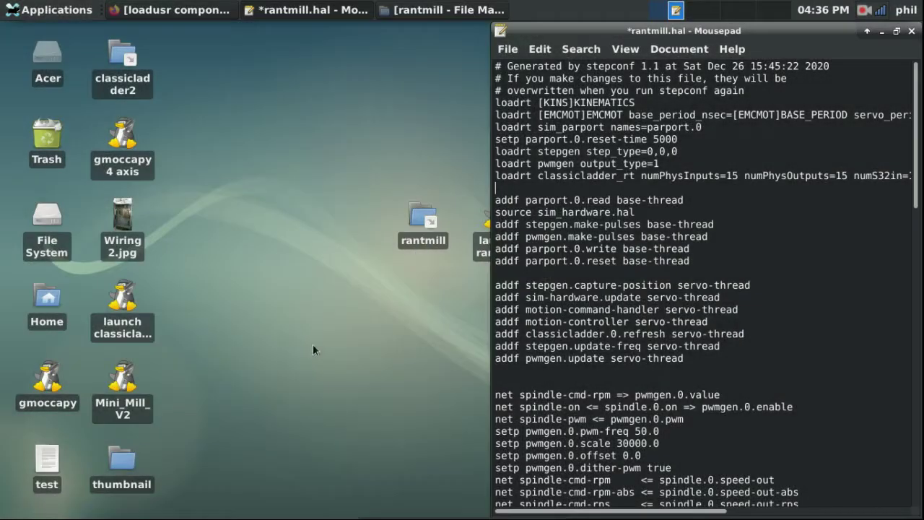
# Add loadrt lines for and2, or2, xor2 and not after classicladder, then save rantmill.hal.
pyautogui.press('Return')
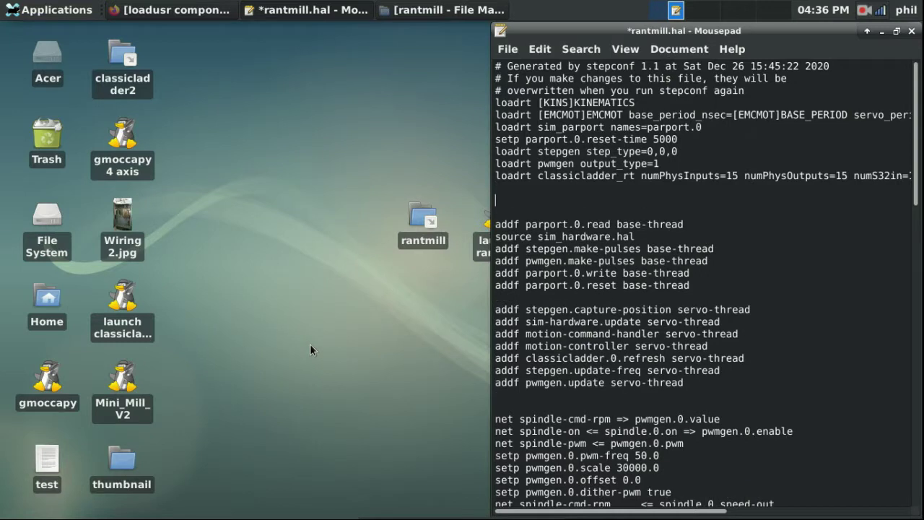
pyautogui.write('loadrt and2 count=4 loadrt or2 count=4 loadrt xor2 count=2 loadrt not count=3')
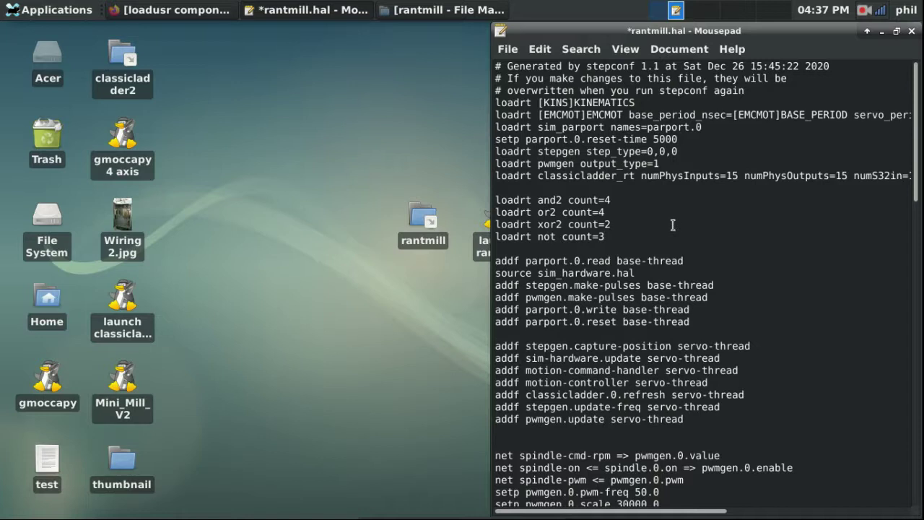
pyautogui.click(515, 50)
pyautogui.click(520, 165)
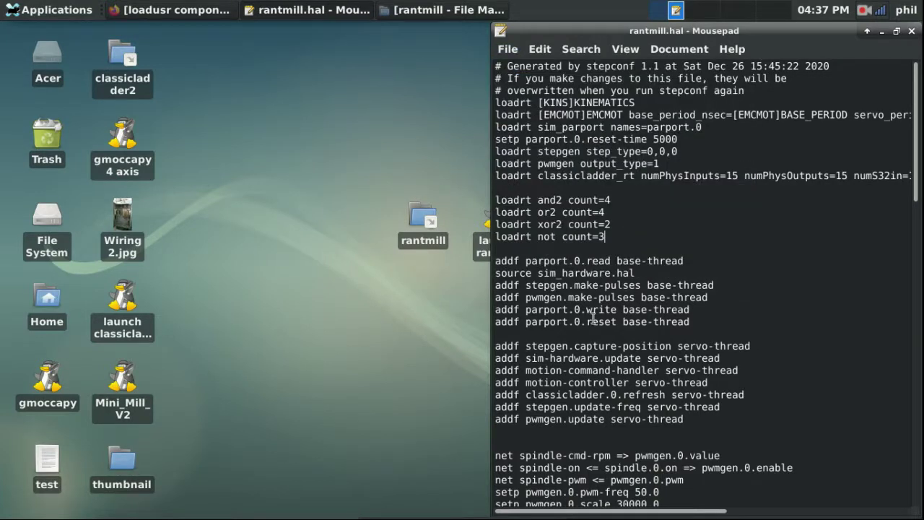
# Relaunch the rantmill LinuxCNC configuration, reset E-stop and open gmoccapy's settings page.
pyautogui.doubleClick(482, 235)
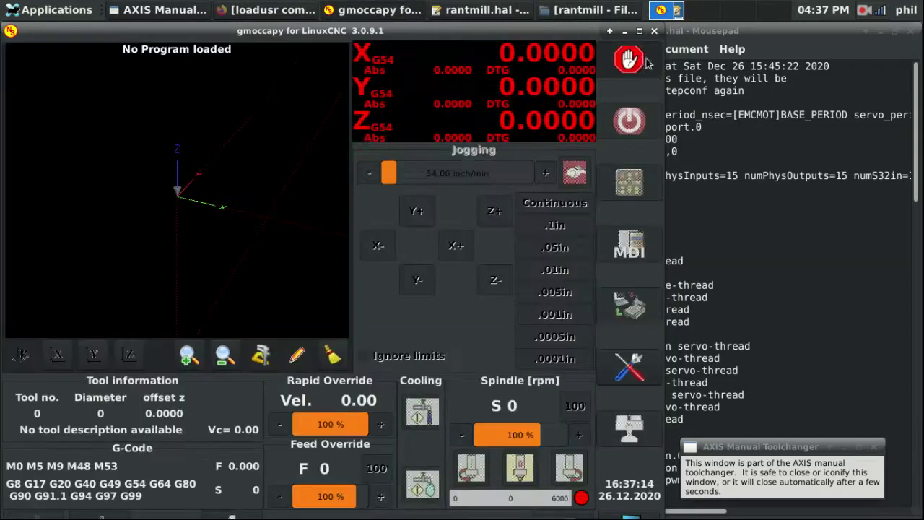
pyautogui.click(630, 60)
pyautogui.click(628, 366)
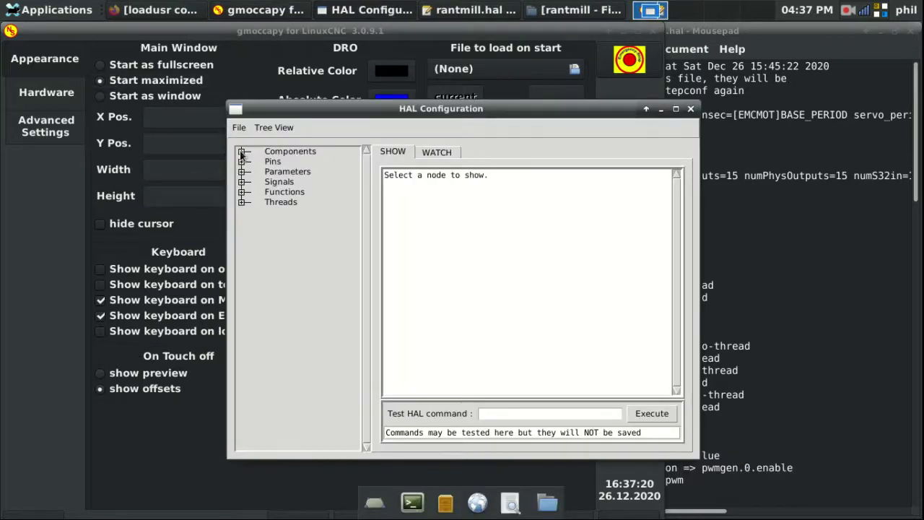
# Expand the HAL Components list and inspect the not, xor2 and and2 entries.
pyautogui.click(242, 152)
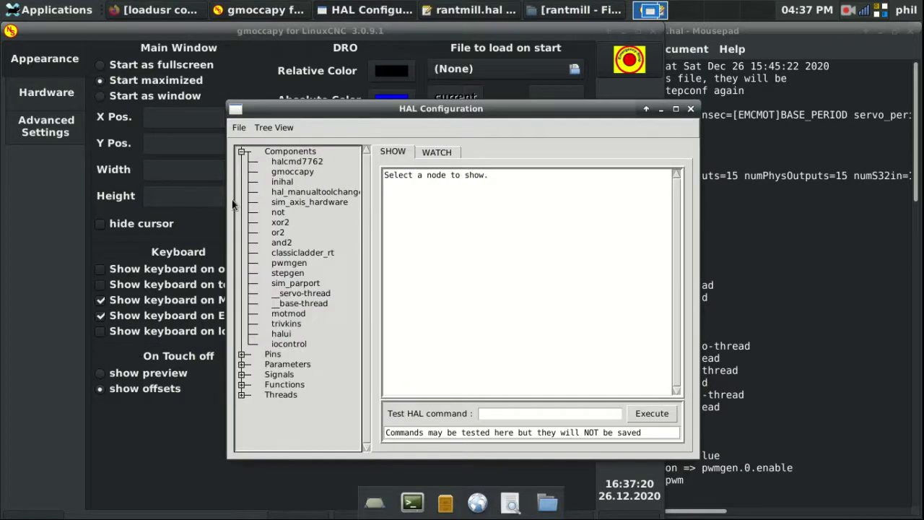
pyautogui.click(280, 213)
pyautogui.click(286, 222)
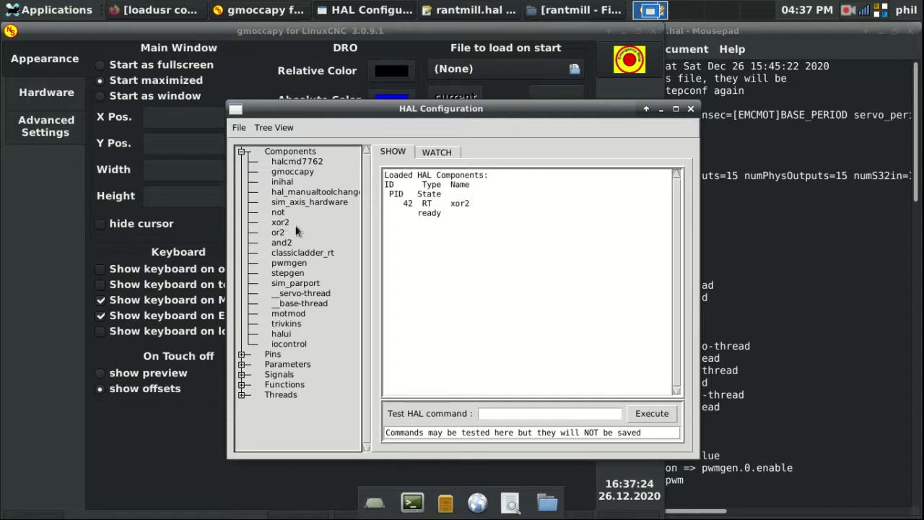
pyautogui.click(283, 242)
# Check pins for and2 0–3, not 0–2, or2 0–3 and xor2 0–1, then return to rantmill.hal.
pyautogui.click(241, 353)
pyautogui.scroll(-4, 304, 232)
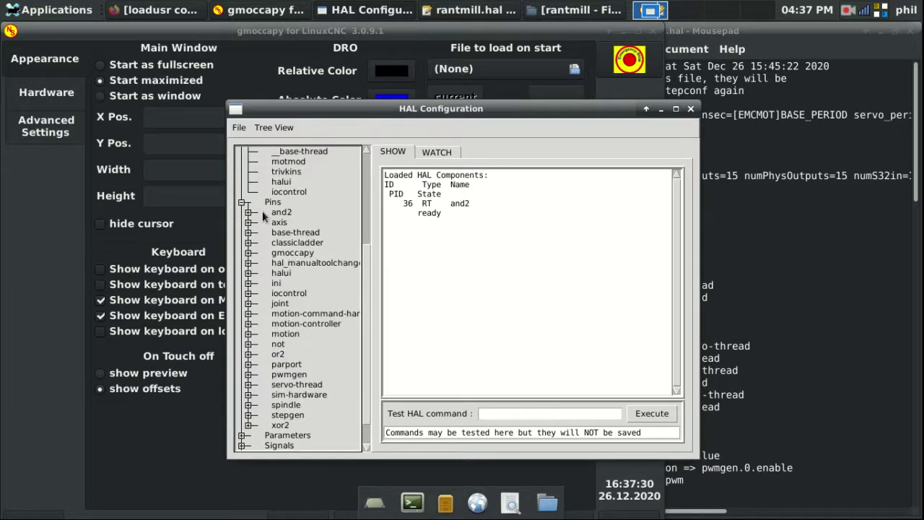
pyautogui.click(248, 212)
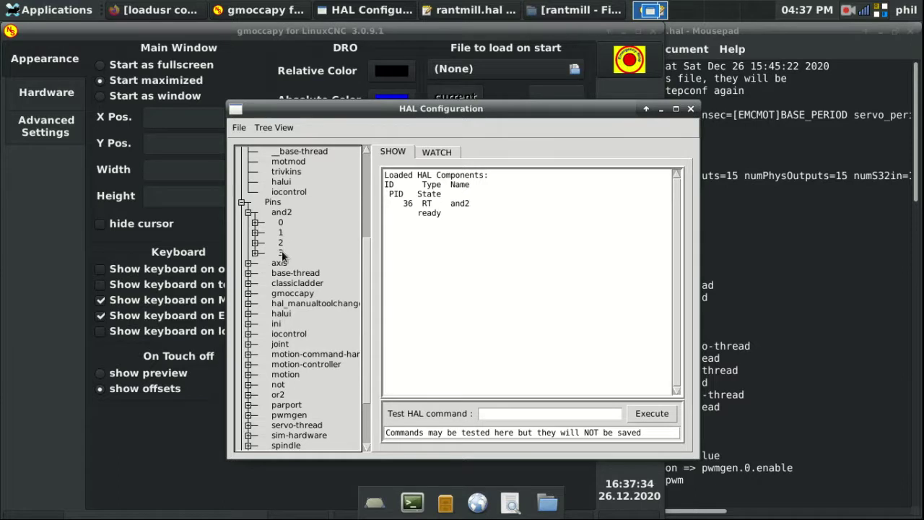
pyautogui.scroll(-2, 257, 343)
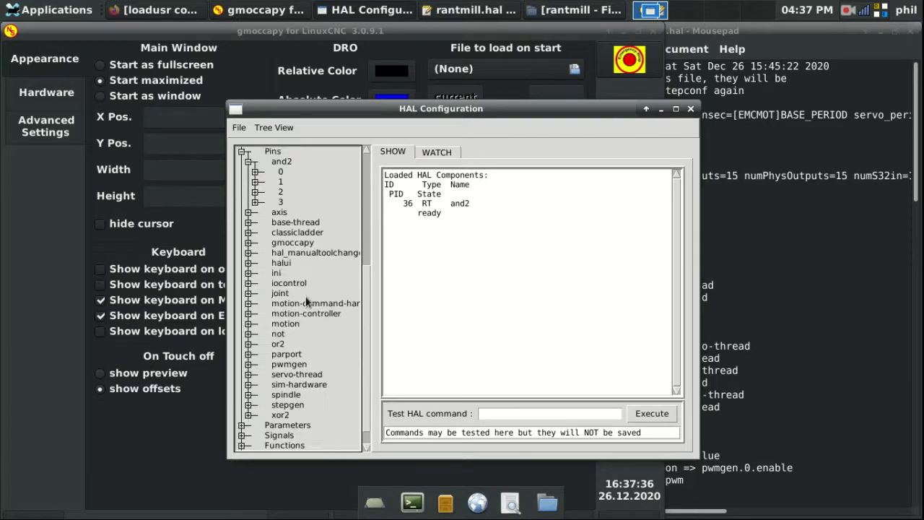
pyautogui.click(248, 334)
pyautogui.scroll(-2, 281, 317)
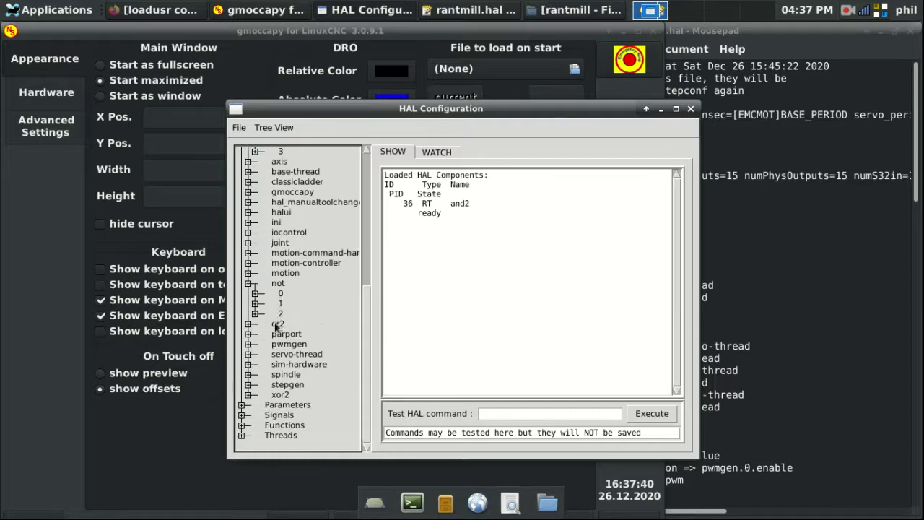
pyautogui.click(248, 323)
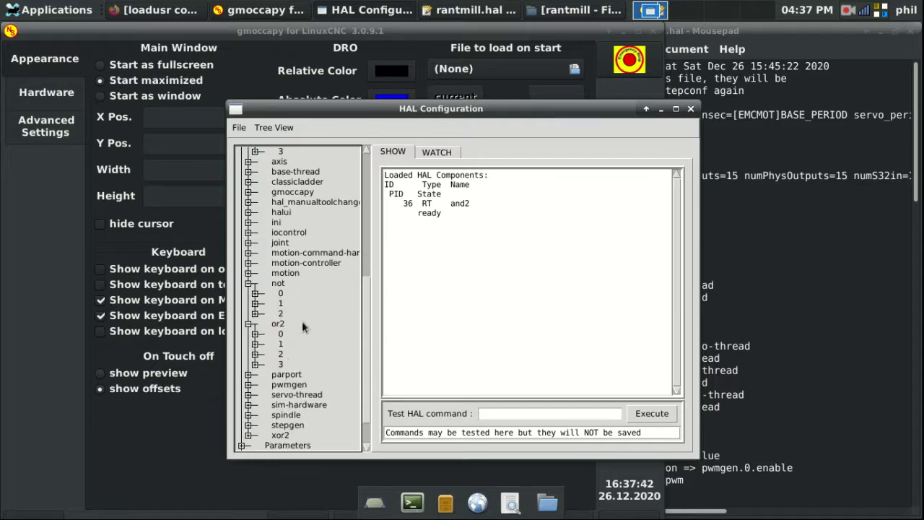
pyautogui.scroll(-2, 324, 294)
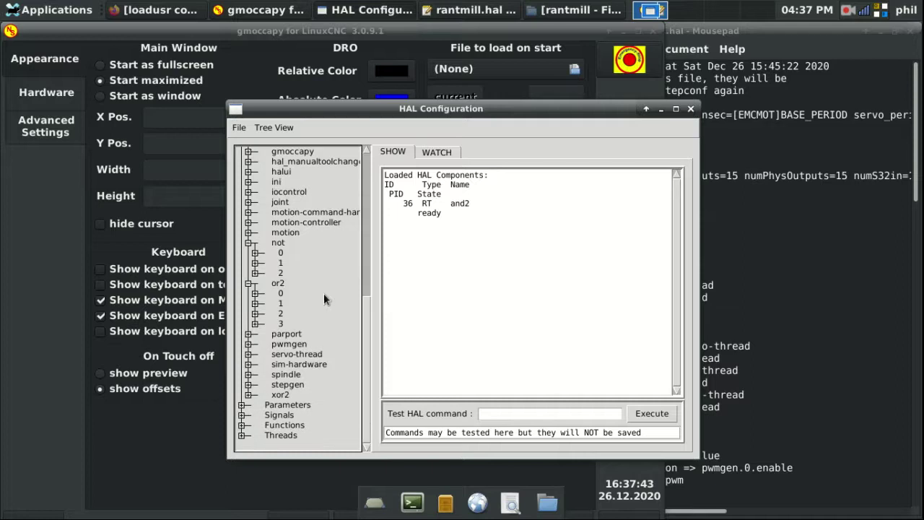
pyautogui.click(249, 394)
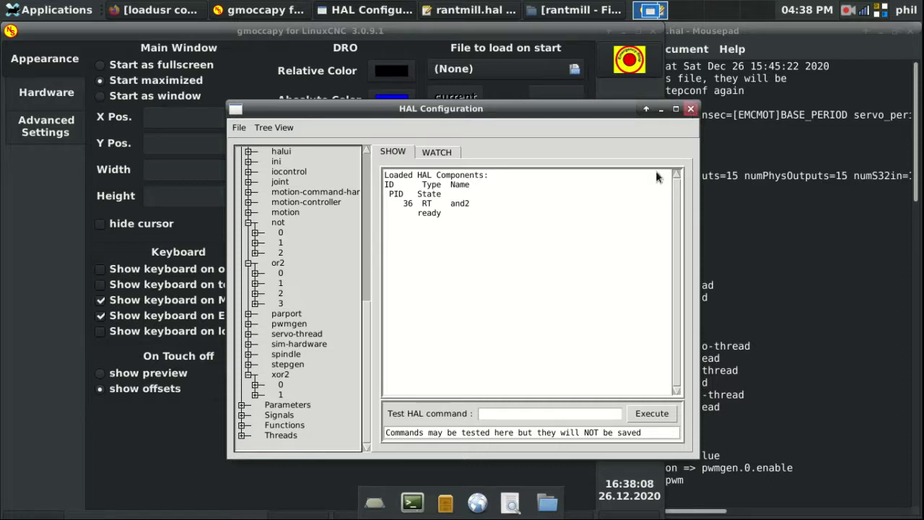
pyautogui.click(690, 109)
pyautogui.click(784, 275)
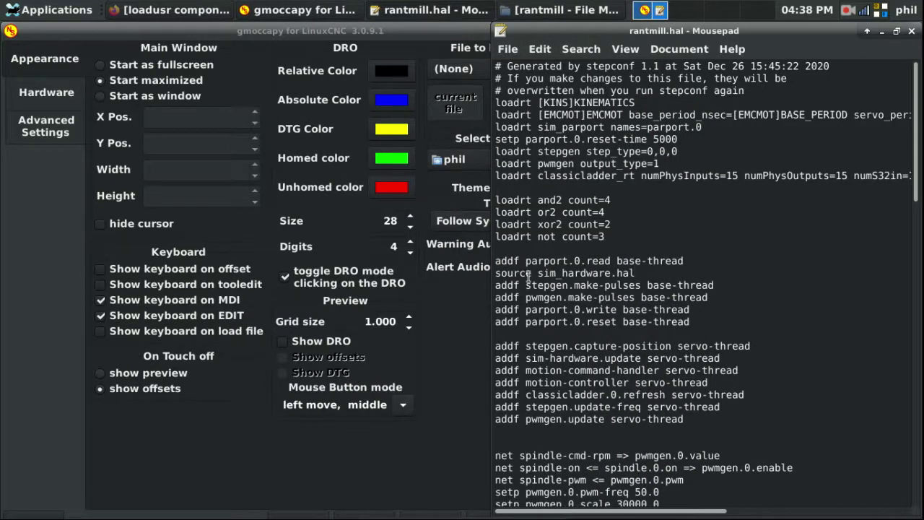
# Add an 'addf and2.0 servo-thread' line below the loadrt block and paste three copies.
pyautogui.click(619, 239)
pyautogui.press('Return')
pyautogui.press('Return')
pyautogui.write('addf')
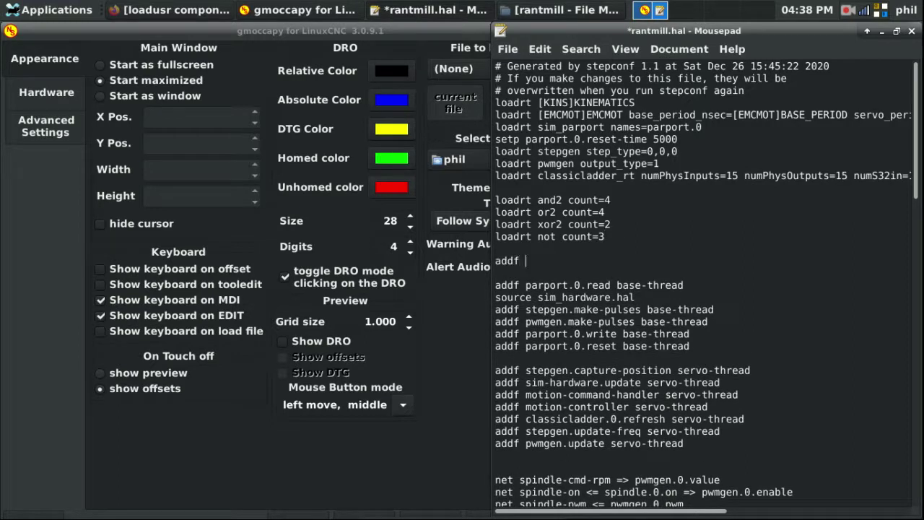
pyautogui.write(' and2.0 servo-thread')
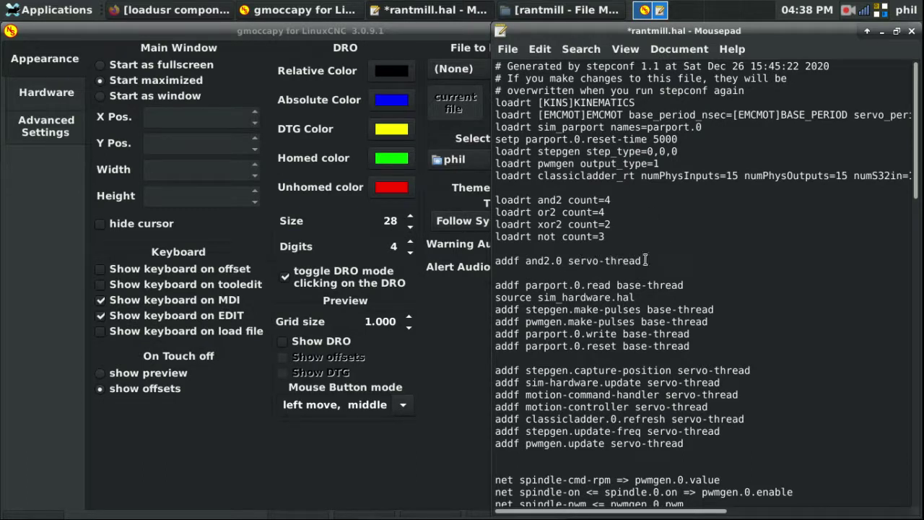
pyautogui.moveTo(641, 261); pyautogui.dragTo(488, 261)
pyautogui.hotkey('ctrl', 'c')
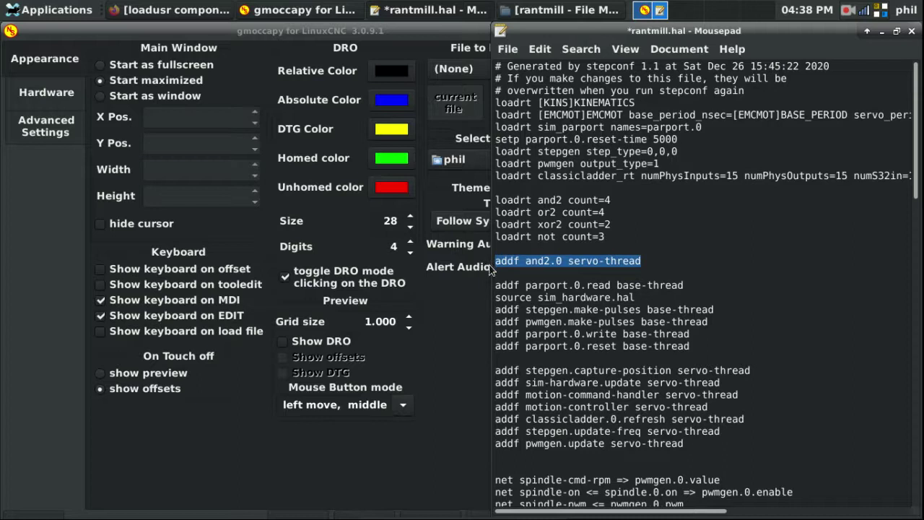
pyautogui.click(656, 261)
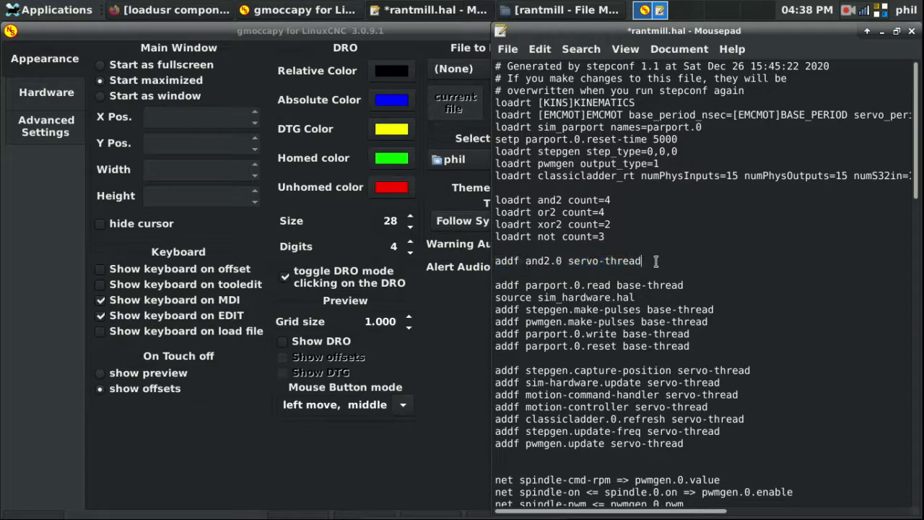
pyautogui.press('Return')
pyautogui.hotkey('ctrl', 'v')
pyautogui.press('Return')
pyautogui.hotkey('ctrl', 'v')
pyautogui.press('Return')
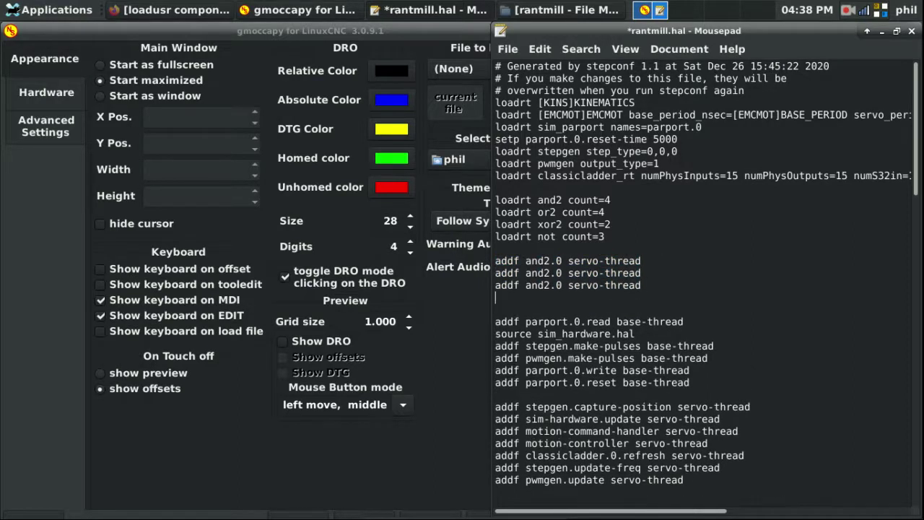
pyautogui.hotkey('ctrl', 'v')
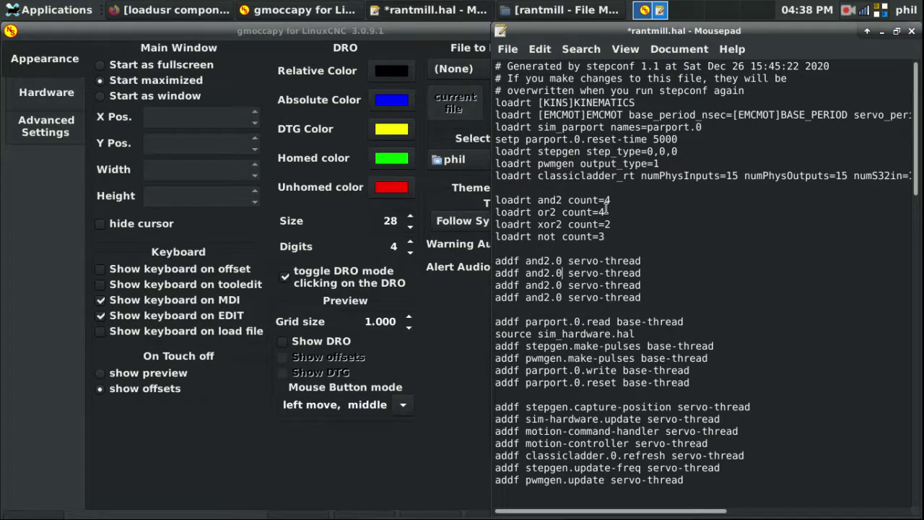
# Renumber the copied lines to and2.1, and2.2 and and2.3.
pyautogui.press('BackSpace')
pyautogui.write('1')
pyautogui.press('BackSpace')
pyautogui.write('2')
pyautogui.press('Down')
pyautogui.click(653, 295)
# Add an 'addf or2.0 servo-thread' line below the and2 group and select it.
pyautogui.press('Return')
pyautogui.press('Return')
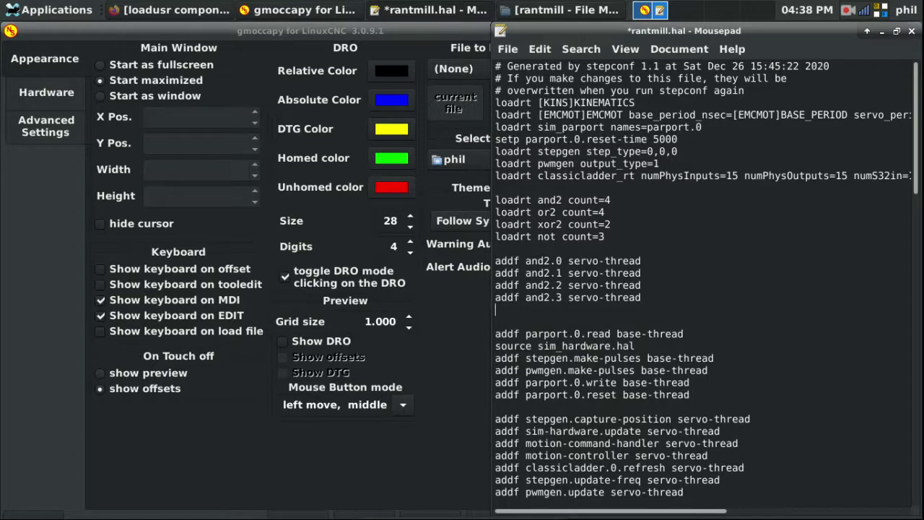
pyautogui.hotkey('ctrl', 'v')
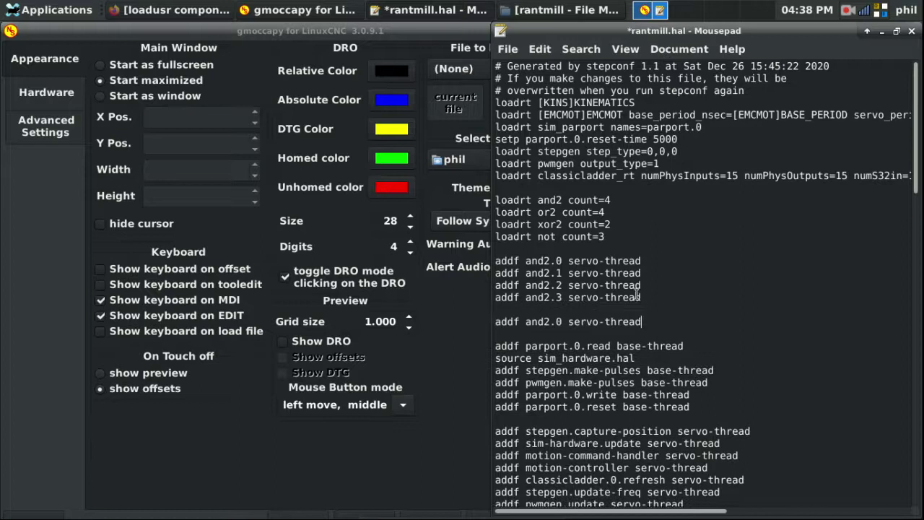
pyautogui.click(543, 321)
pyautogui.press('BackSpace')
pyautogui.press('BackSpace')
pyautogui.press('BackSpace')
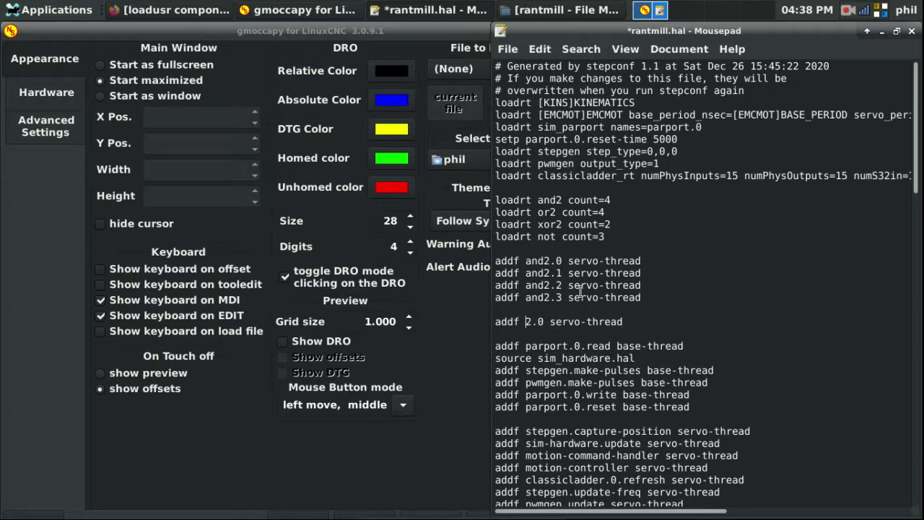
pyautogui.write('or')
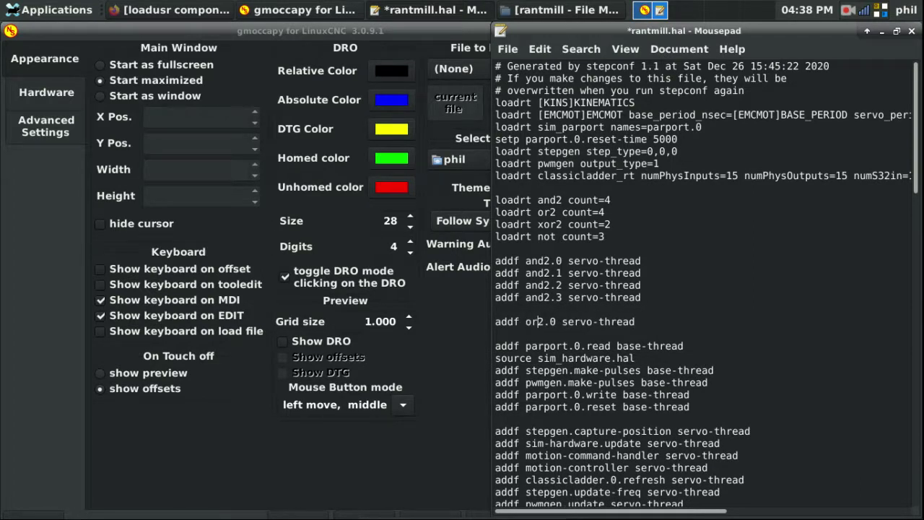
pyautogui.moveTo(636, 323); pyautogui.dragTo(462, 328)
pyautogui.hotkey('ctrl', 'c')
# Paste copies of the or2.0 line renumbered toward or2.3, then begin an addf xor2.0 servo-thread line.
pyautogui.click(642, 321)
pyautogui.press('Return')
pyautogui.hotkey('ctrl', 'v')
pyautogui.press('Return')
pyautogui.hotkey('ctrl', 'v')
pyautogui.press('Return')
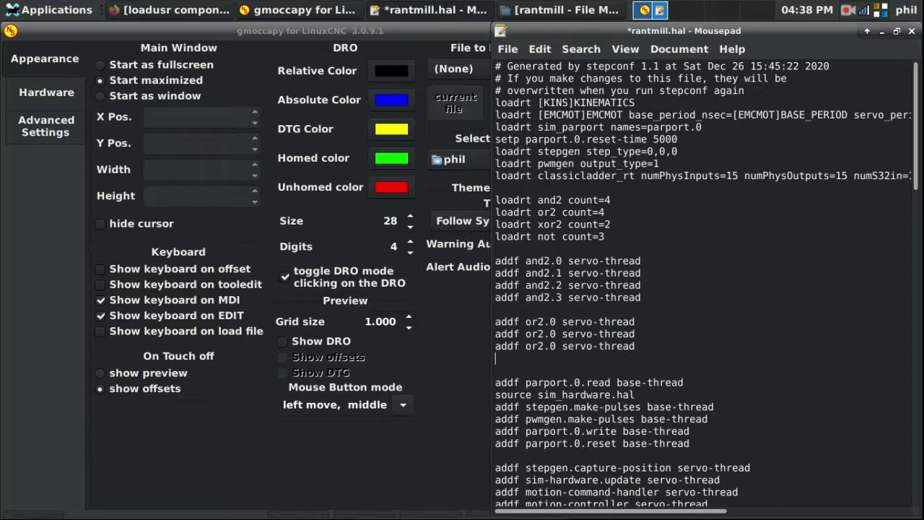
pyautogui.hotkey('ctrl', 'v')
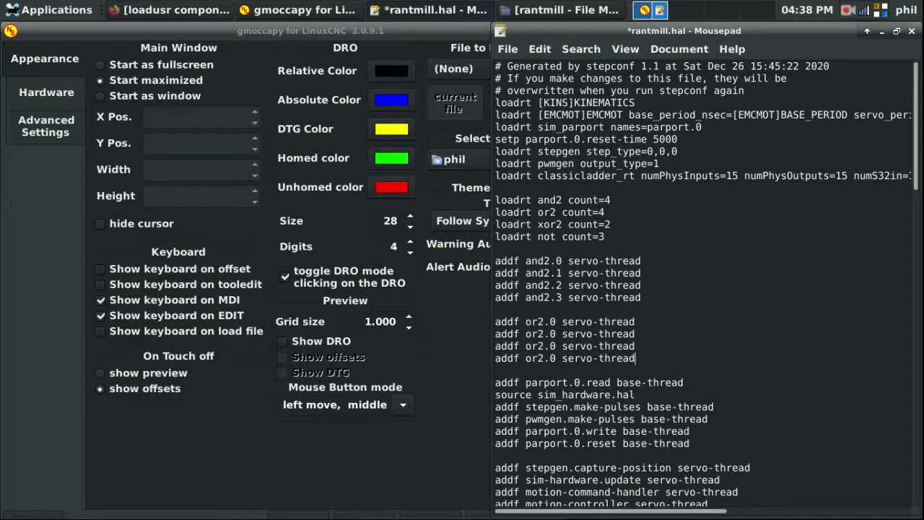
pyautogui.click(555, 333)
pyautogui.press('BackSpace')
pyautogui.write('1')
pyautogui.press('BackSpace')
pyautogui.write('1')
pyautogui.press('Return')
pyautogui.press('Return')
pyautogui.write('addf')
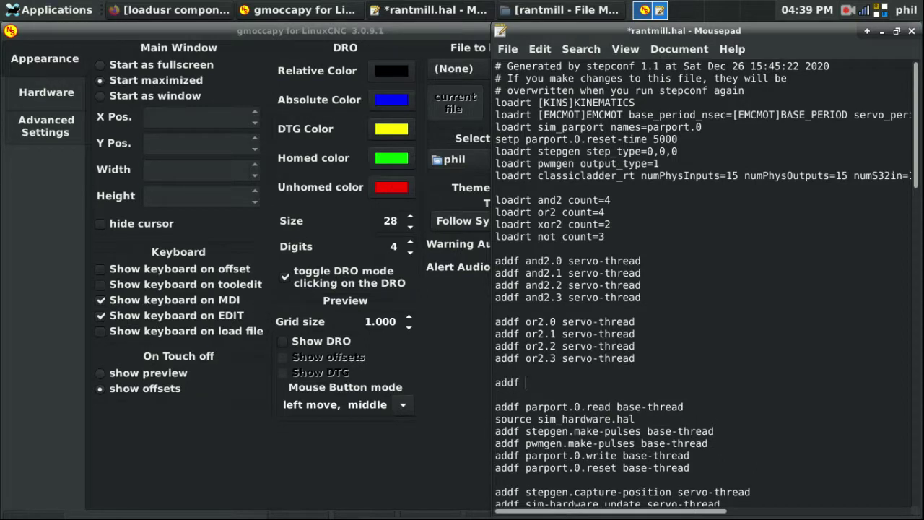
pyautogui.write(' xor')
pyautogui.write('2.0- ')
pyautogui.write('servo-thread')
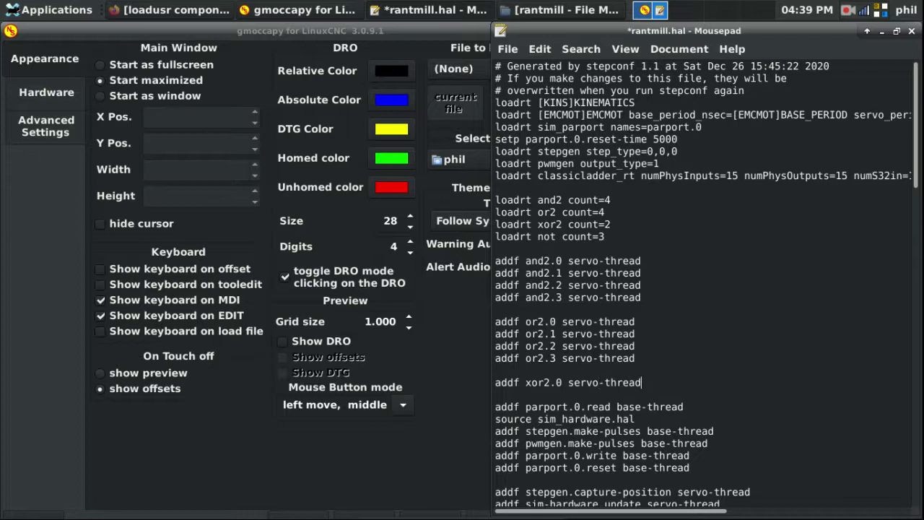
# Add an 'addf xor2.1 servo-thread' line by editing a pasted or2.0 copy.
pyautogui.press('Return')
pyautogui.hotkey('ctrl', 'v')
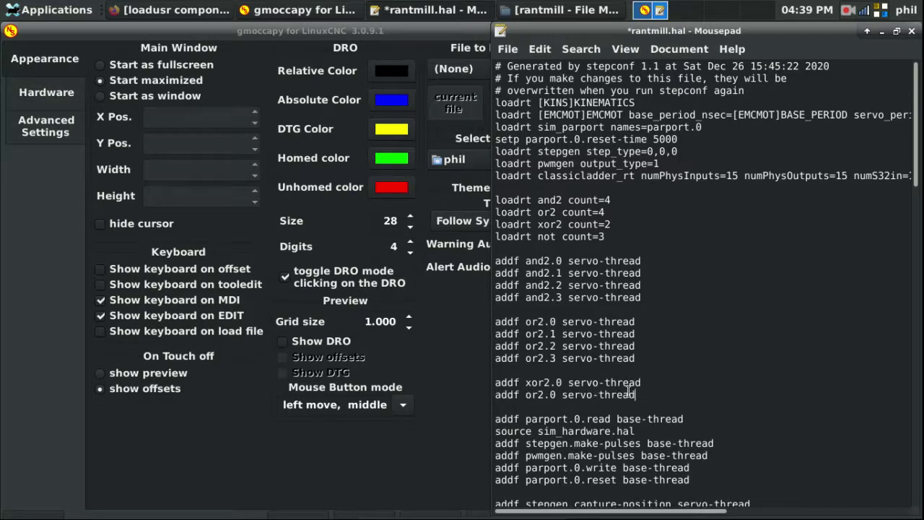
pyautogui.press('Return')
pyautogui.hotkey('ctrl', 'v')
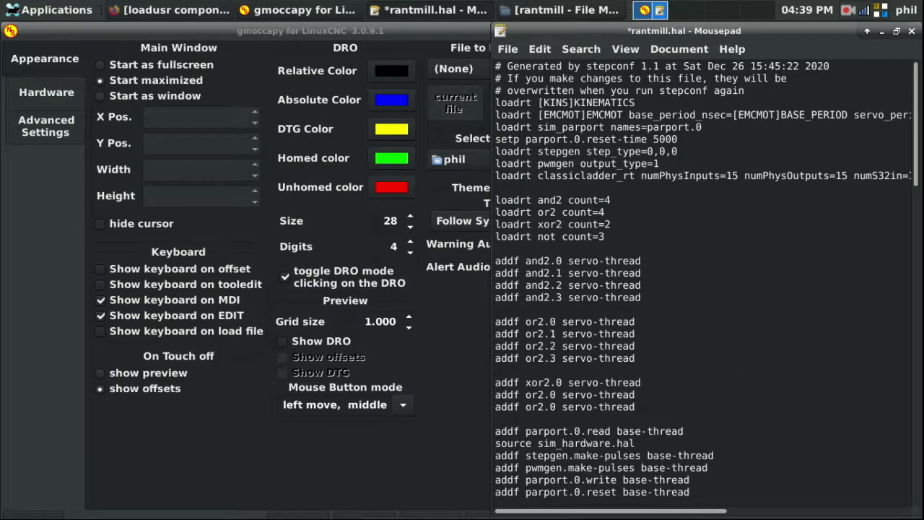
pyautogui.moveTo(643, 408); pyautogui.dragTo(472, 402)
pyautogui.press('BackSpace')
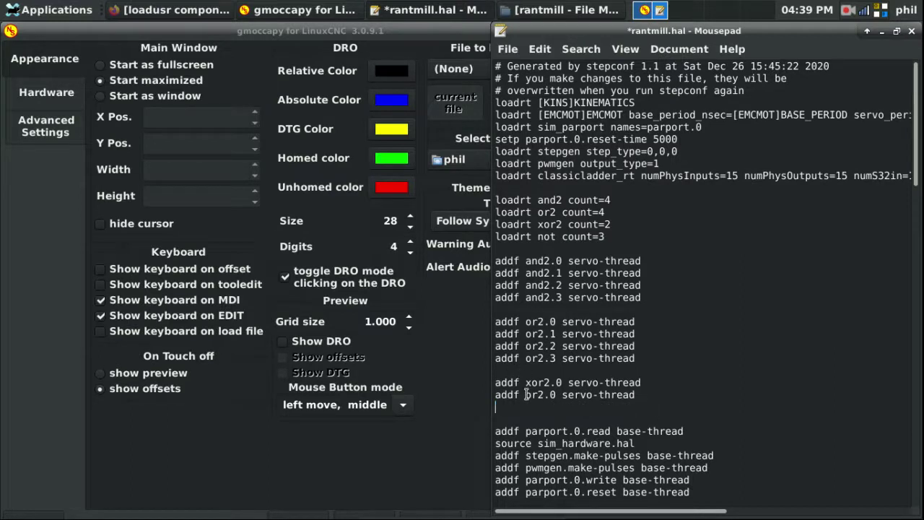
pyautogui.click(526, 395)
pyautogui.write('x')
pyautogui.click(562, 394)
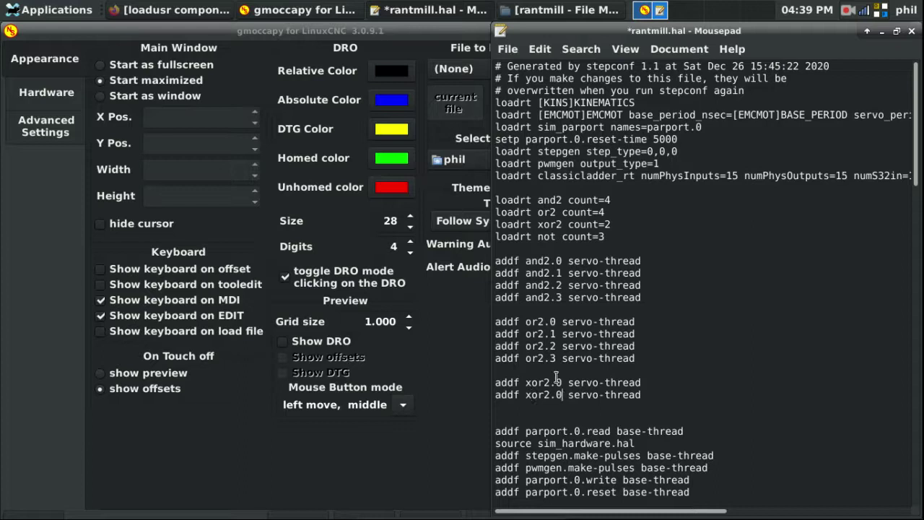
pyautogui.press('BackSpace')
pyautogui.write('1')
pyautogui.press('Return')
# Add 'addf not.0 servo-thread' plus copies renumbered to not.1 and not.2.
pyautogui.write('addf')
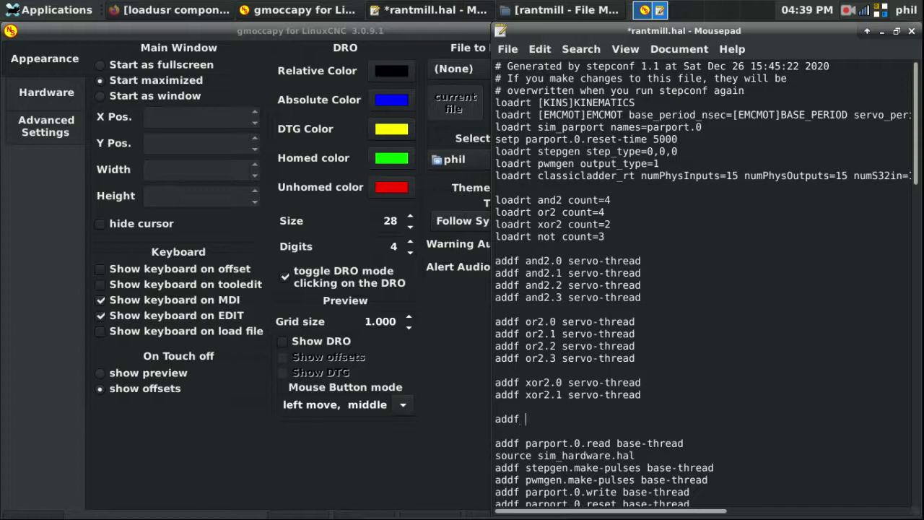
pyautogui.write(' not.0 servo-thread')
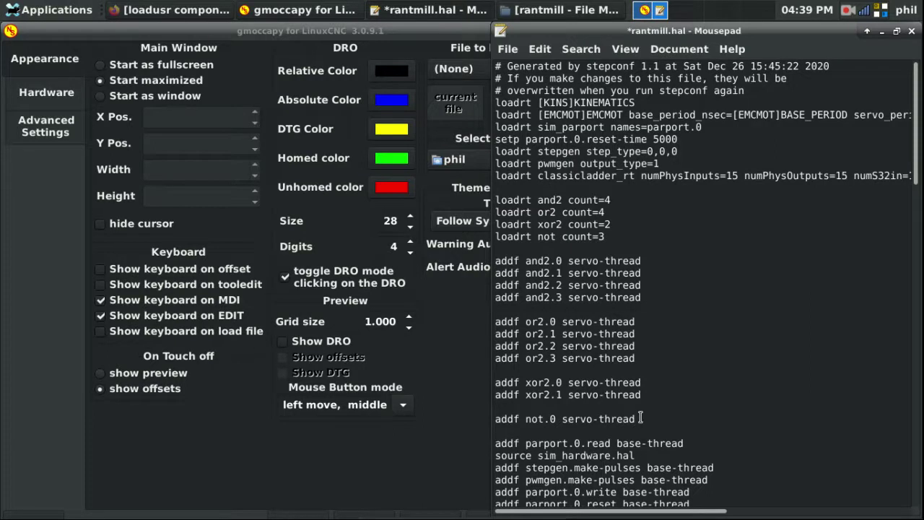
pyautogui.moveTo(638, 418); pyautogui.dragTo(483, 415)
pyautogui.hotkey('ctrl', 'c')
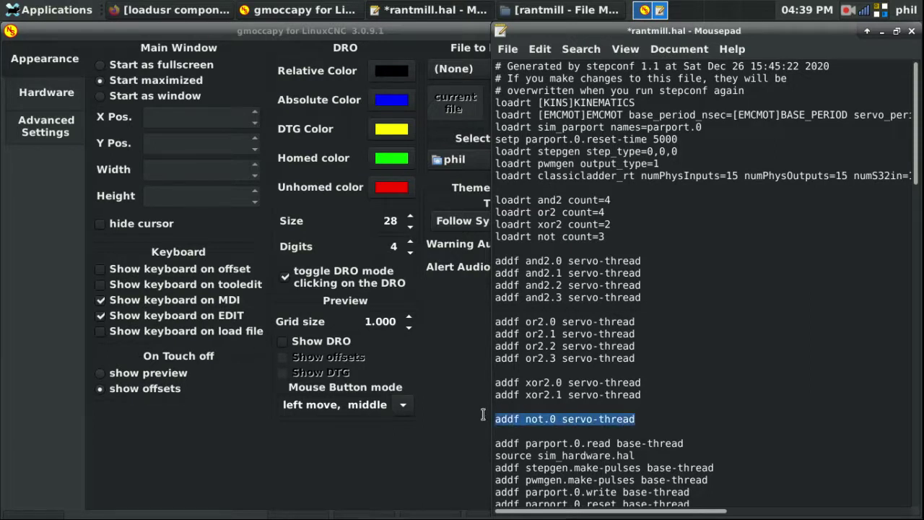
pyautogui.click(636, 419)
pyautogui.press('Return')
pyautogui.hotkey('ctrl', 'v')
pyautogui.press('Return')
pyautogui.hotkey('ctrl', 'v')
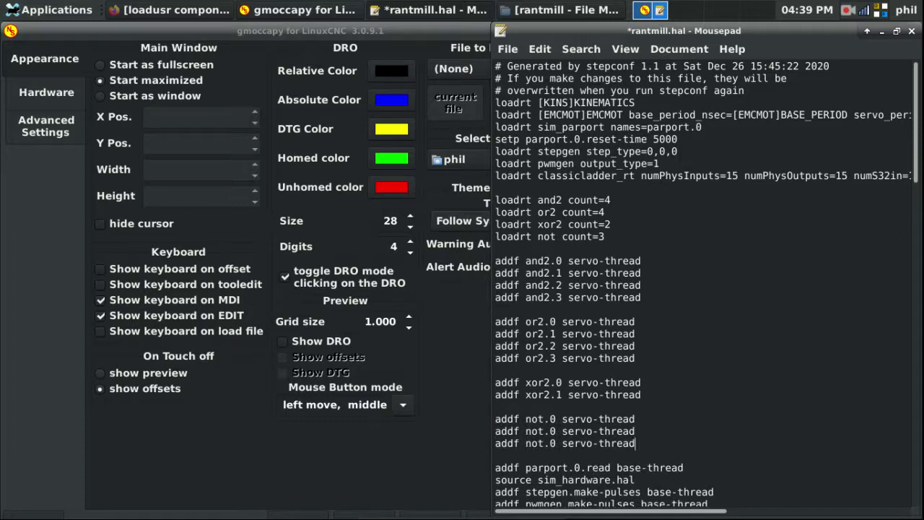
pyautogui.click(557, 431)
pyautogui.press('BackSpace')
pyautogui.write('1')
pyautogui.press('BackSpace')
pyautogui.write('2')
# Save rantmill.hal, close gmoccapy and confirm restarting LinuxCNC.
pyautogui.click(507, 50)
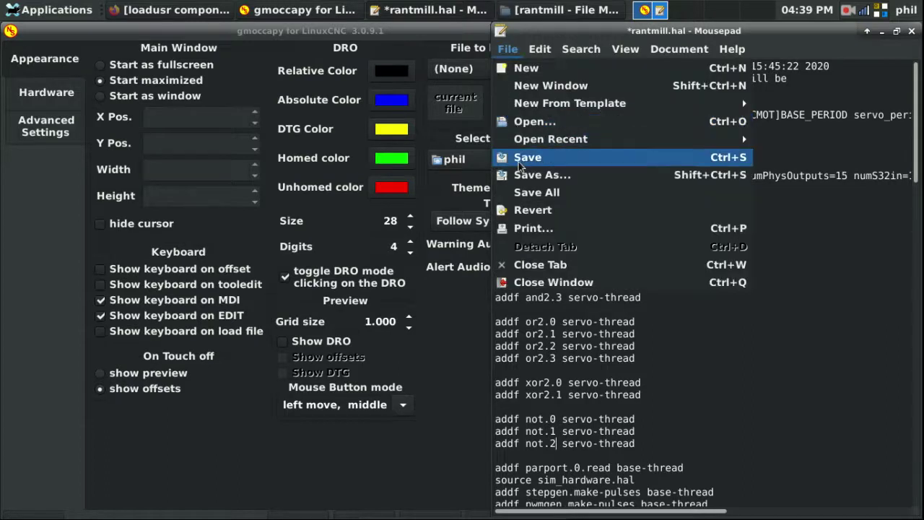
pyautogui.click(523, 157)
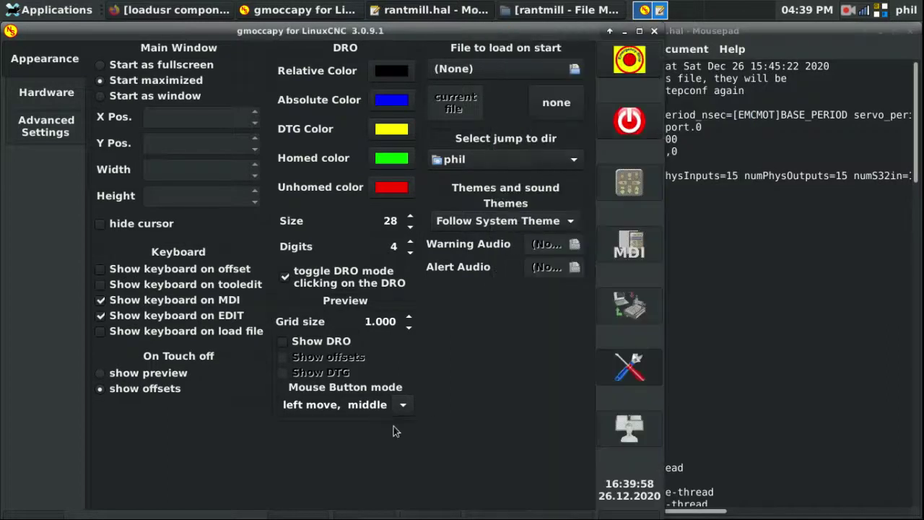
pyautogui.click(654, 32)
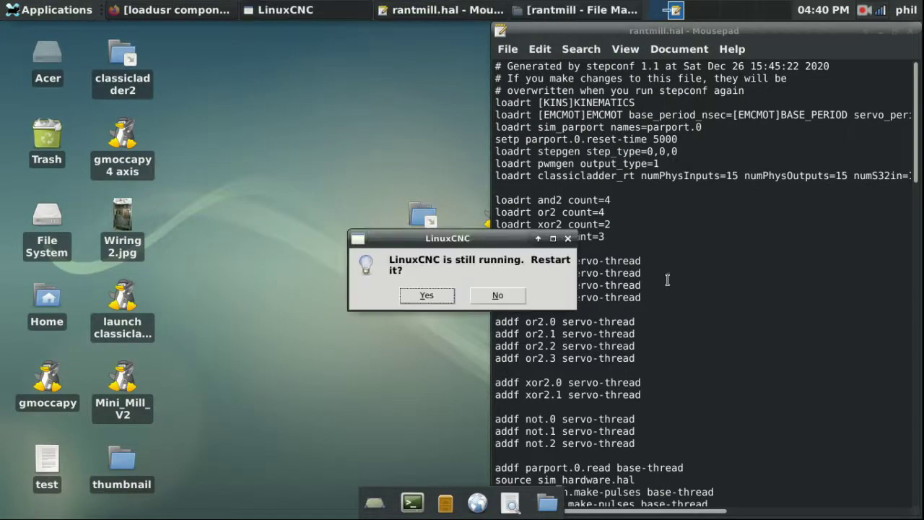
pyautogui.click(418, 296)
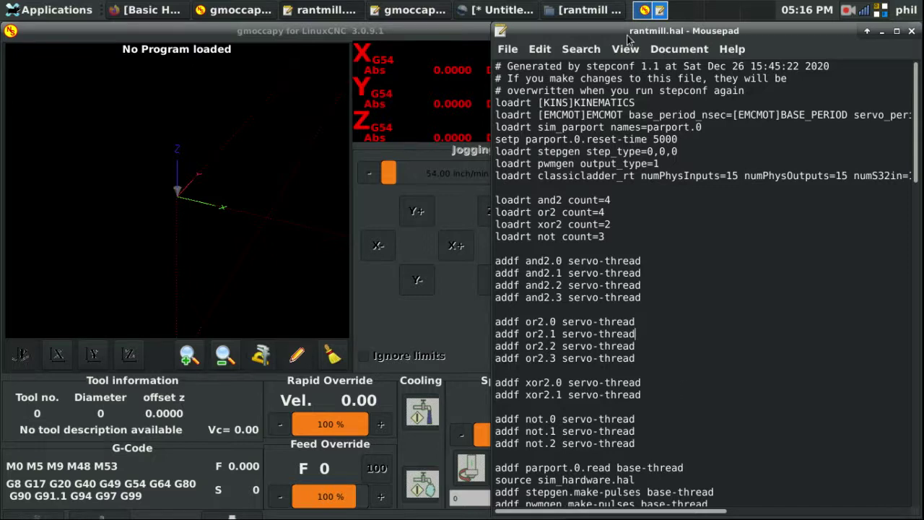
pyautogui.click(881, 32)
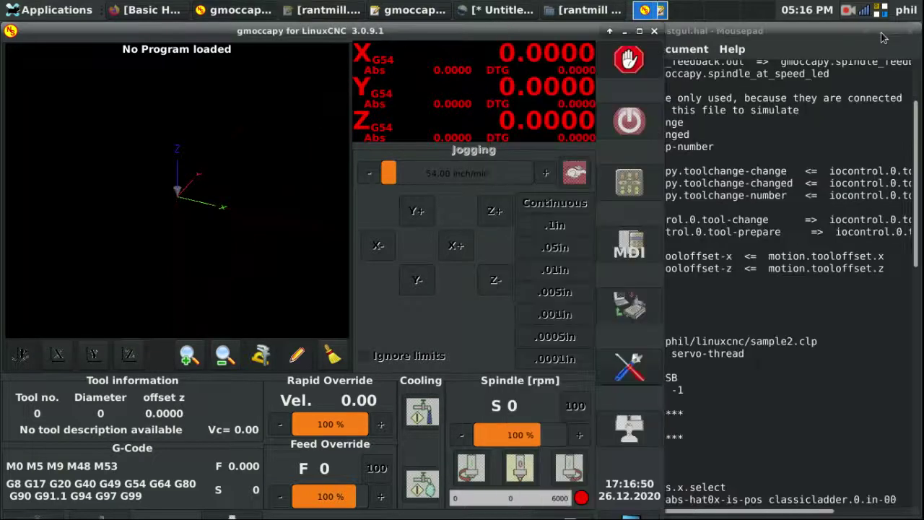
pyautogui.click(803, 281)
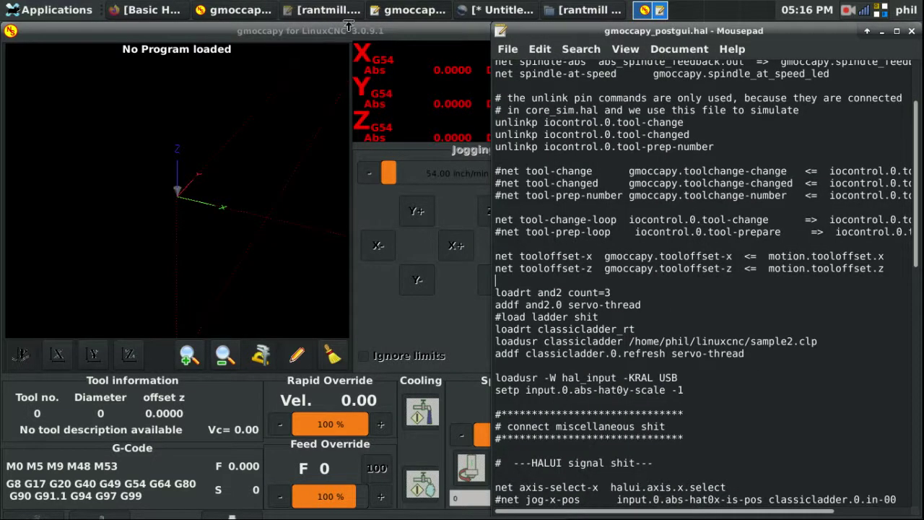
pyautogui.click(168, 11)
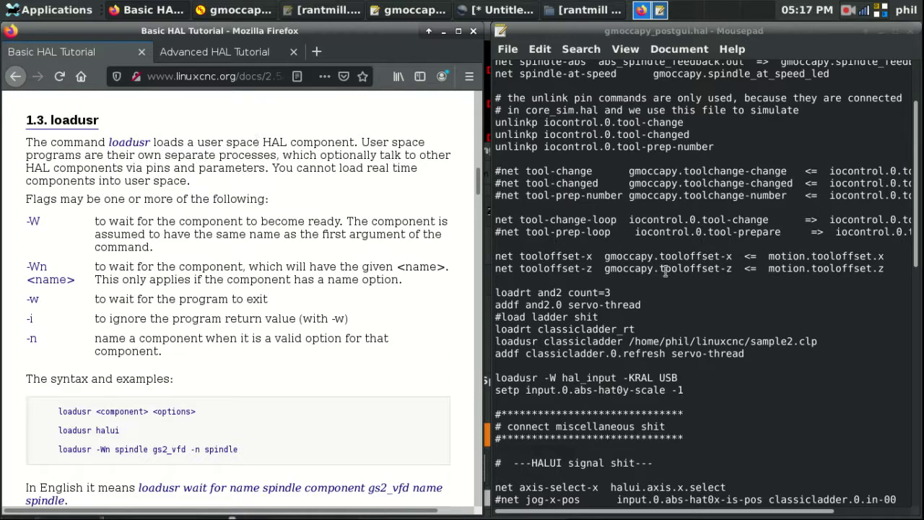
pyautogui.click(667, 296)
pyautogui.scroll(-3, 667, 296)
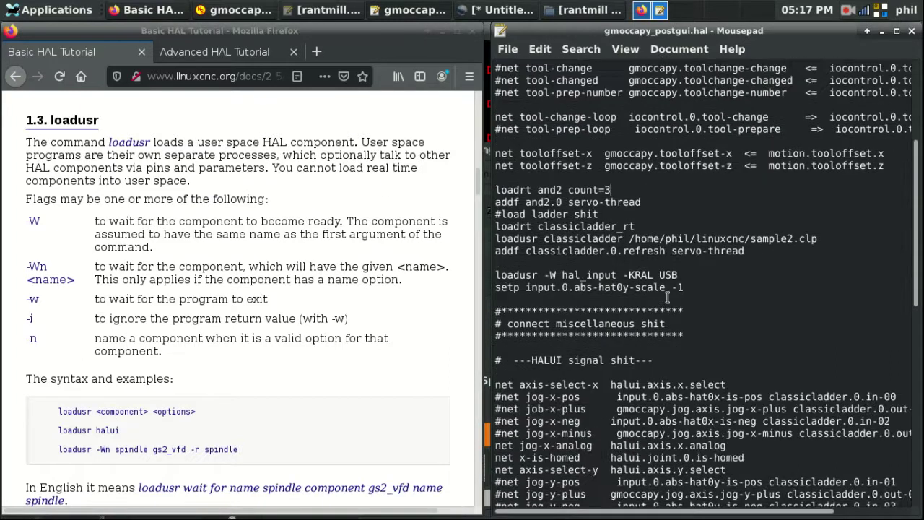
pyautogui.scroll(-2, 697, 208)
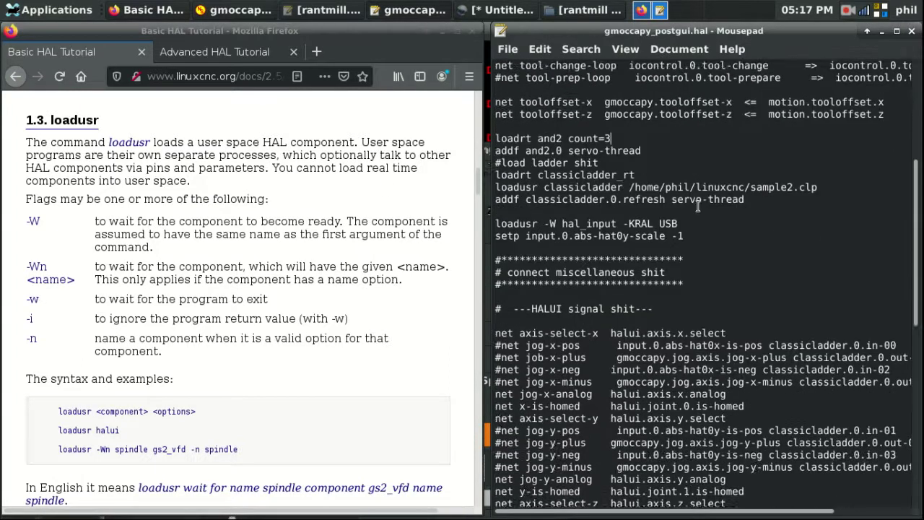
pyautogui.scroll(2, 697, 208)
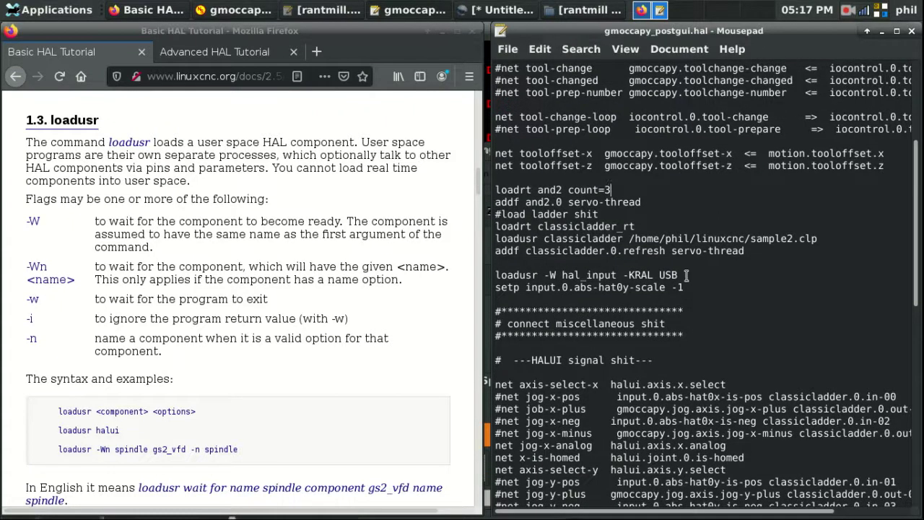
pyautogui.moveTo(686, 274); pyautogui.dragTo(472, 276)
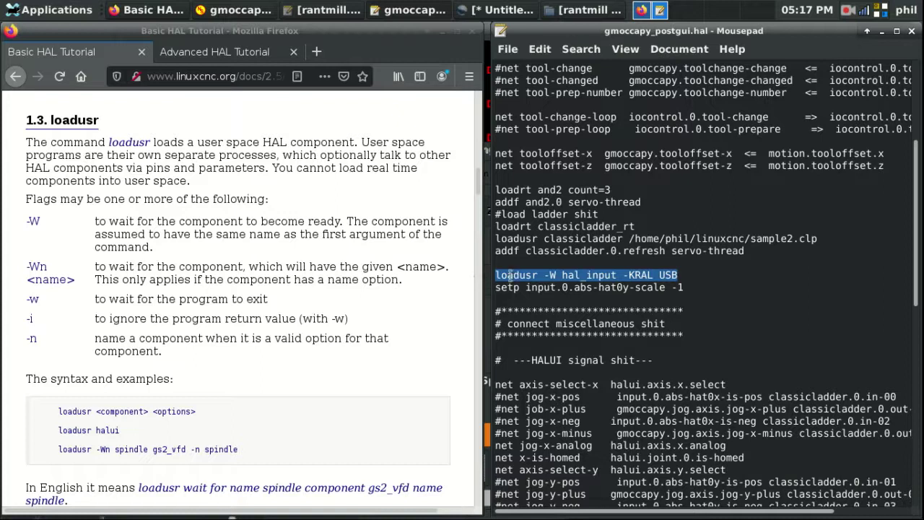
pyautogui.click(686, 275)
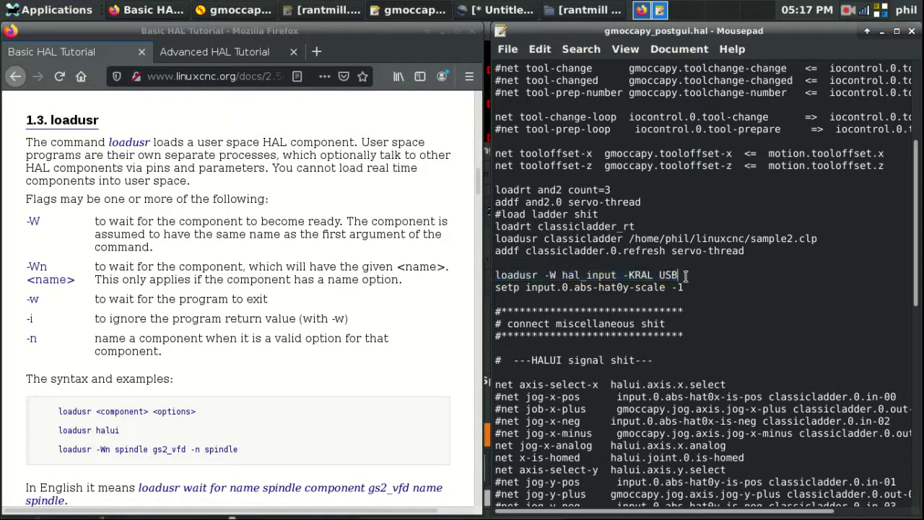
pyautogui.click(634, 239)
pyautogui.keyDown('shift'); pyautogui.click(805, 239); pyautogui.keyUp('shift')
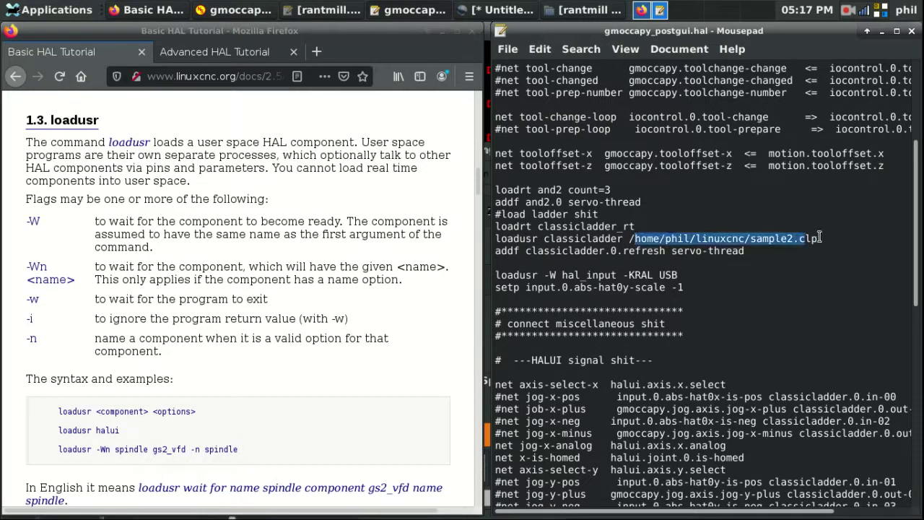
pyautogui.keyDown('shift'); pyautogui.click(820, 238); pyautogui.keyUp('shift')
pyautogui.click(827, 242)
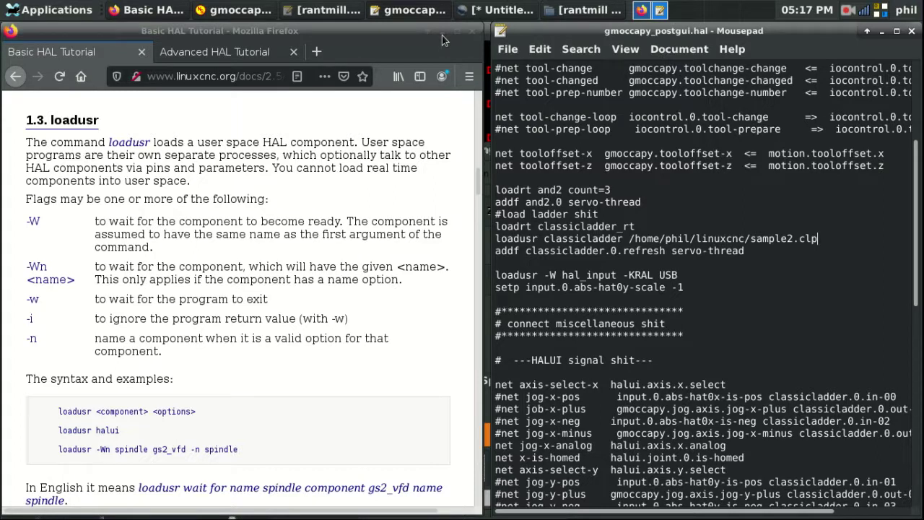
pyautogui.click(313, 229)
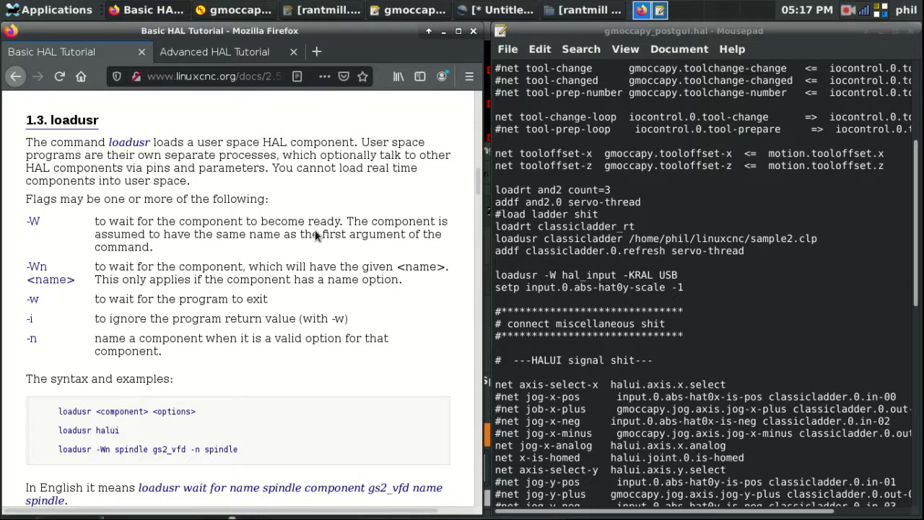
pyautogui.scroll(-3, 314, 230)
pyautogui.scroll(3, 314, 230)
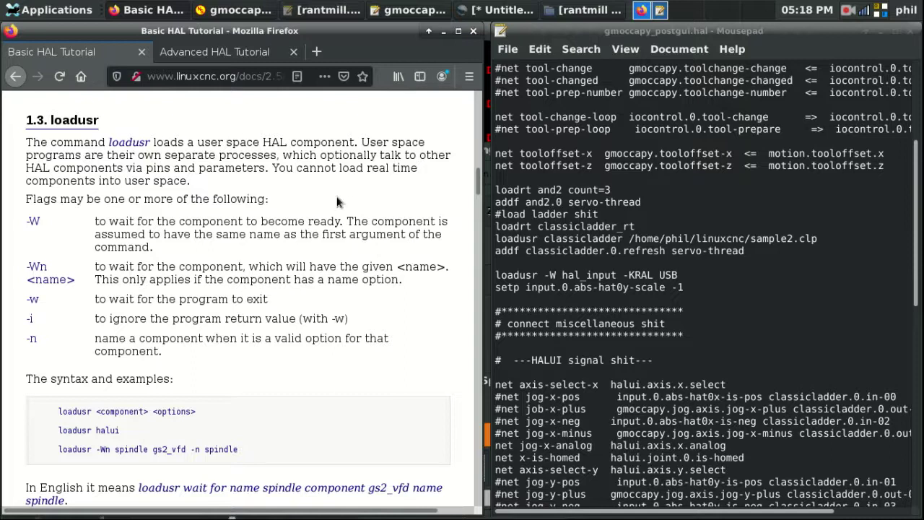
# Scroll the tutorial to section 1.4 net and gmoccapy_postgui.hal to its HALUI net lines.
pyautogui.scroll(-1, 338, 202)
pyautogui.scroll(-5, 338, 202)
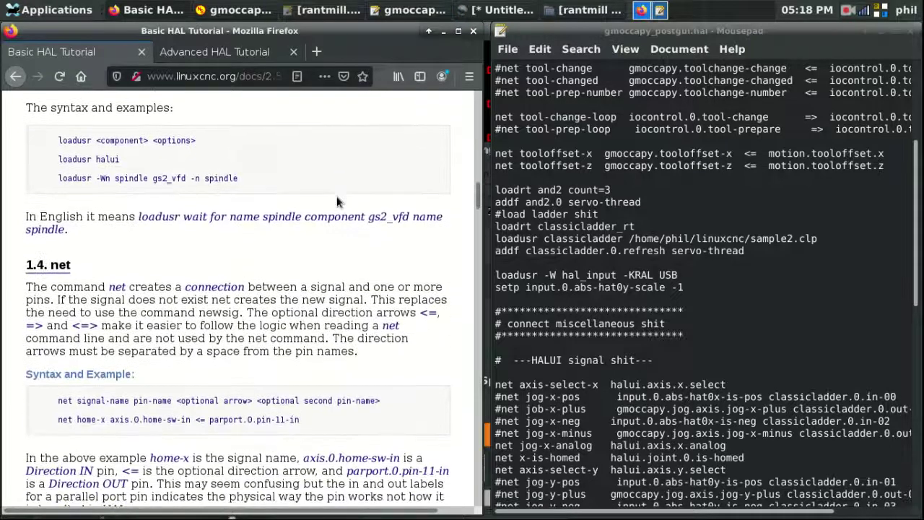
pyautogui.scroll(-1, 338, 202)
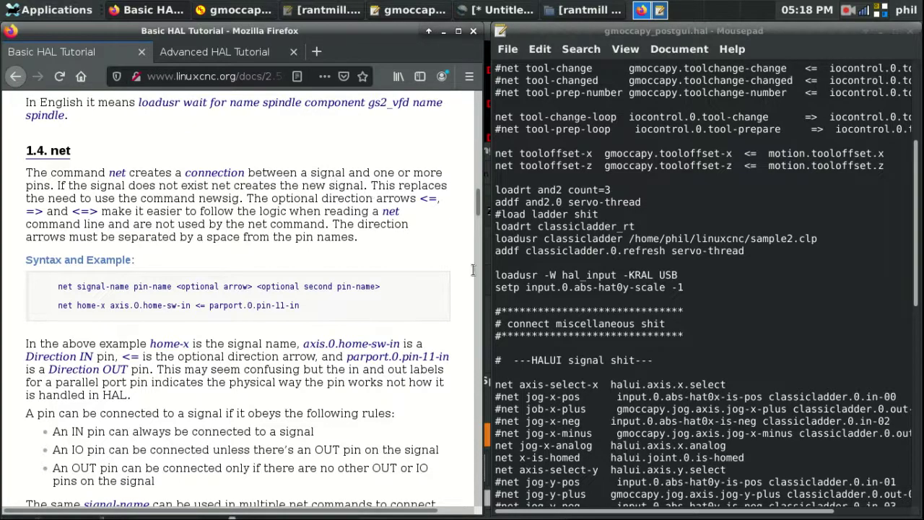
pyautogui.scroll(-6, 609, 321)
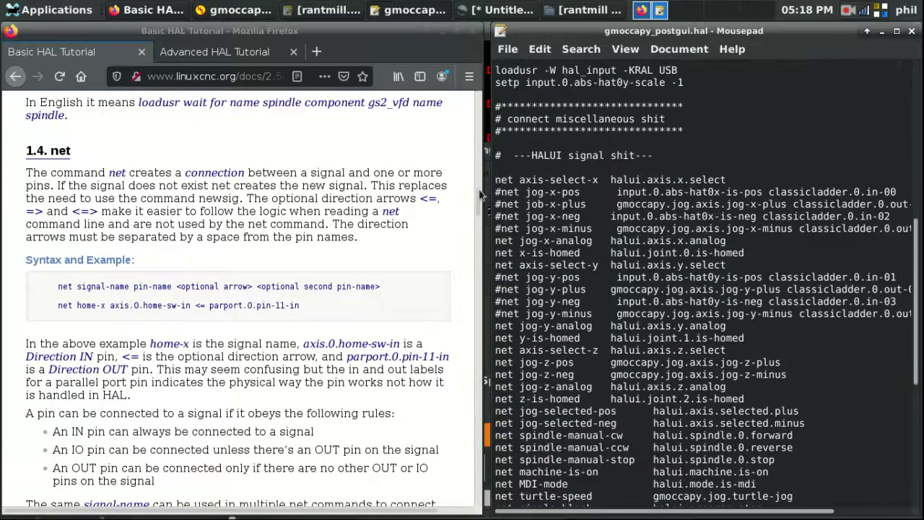
pyautogui.scroll(-4, 537, 257)
pyautogui.scroll(5, 588, 274)
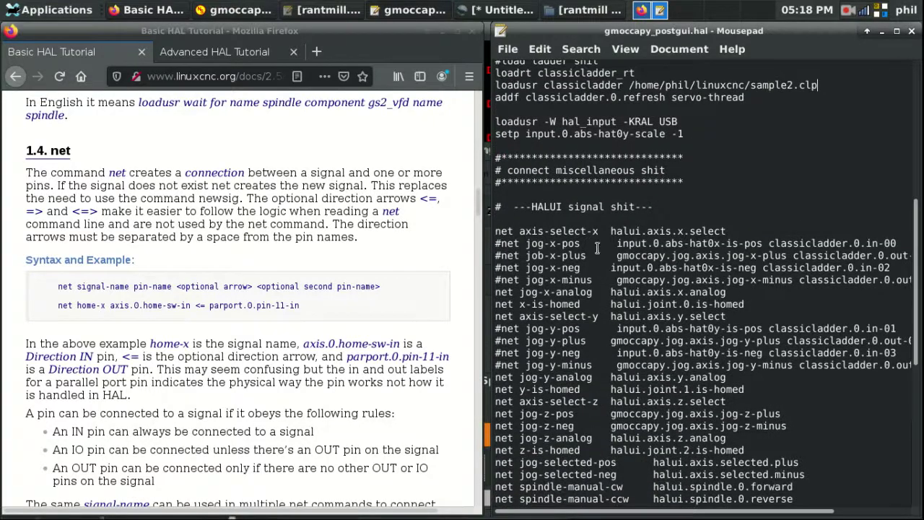
pyautogui.scroll(-1, 586, 224)
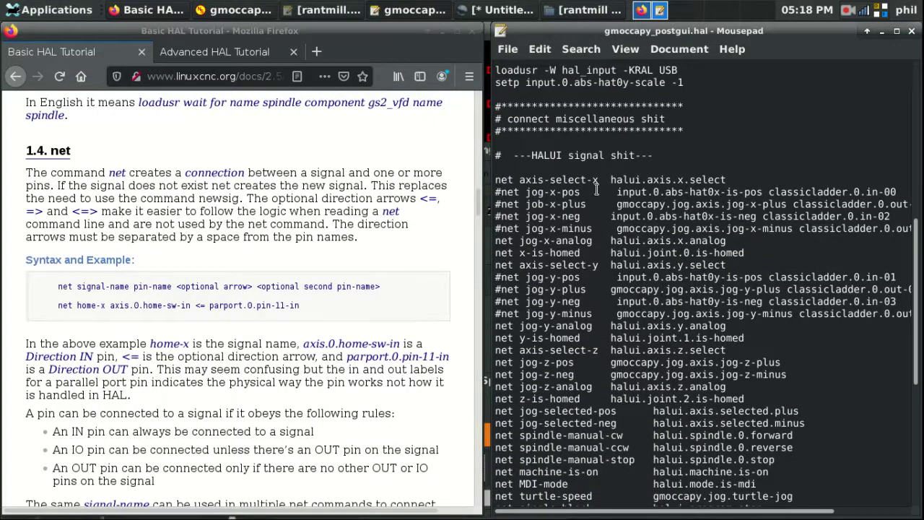
pyautogui.scroll(-2, 635, 188)
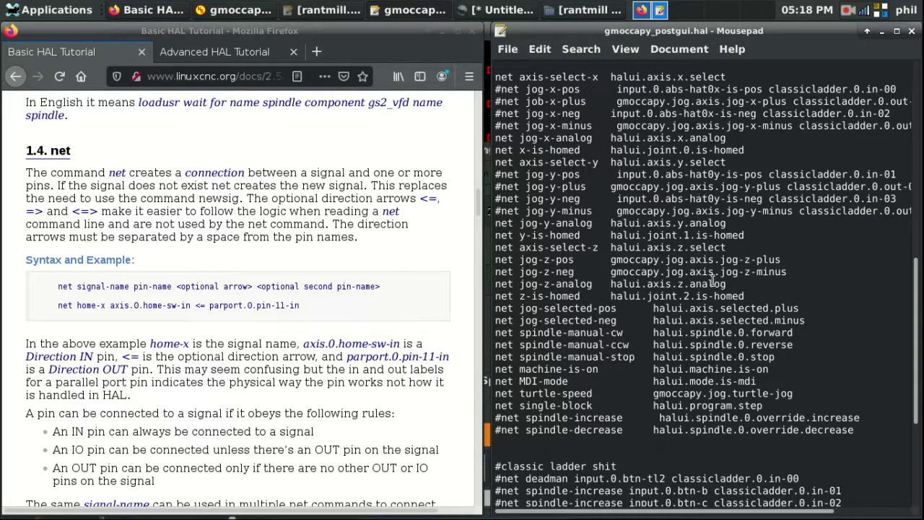
# Skim the tutorial's setp, sets, unlinkp, Obsolete Commands and HAL Data sections.
pyautogui.click(297, 232)
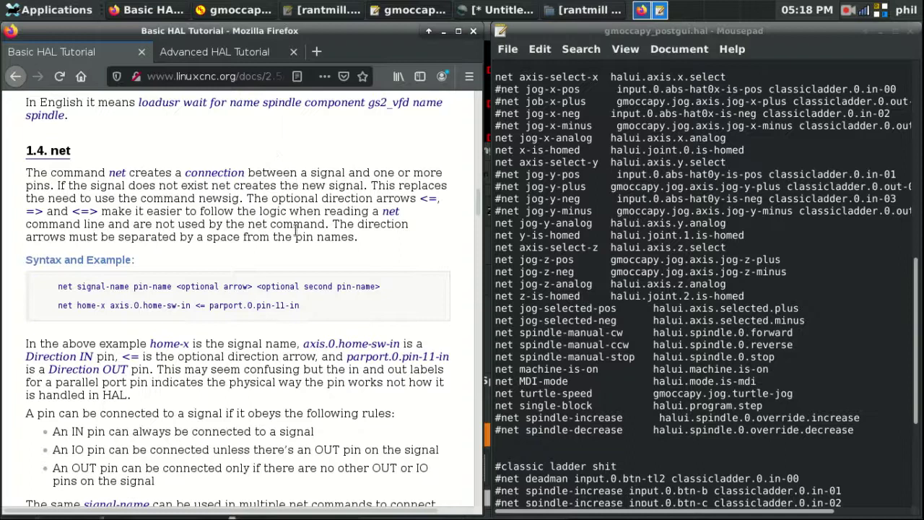
pyautogui.scroll(-2, 299, 235)
pyautogui.scroll(-3, 306, 247)
pyautogui.scroll(-9, 306, 247)
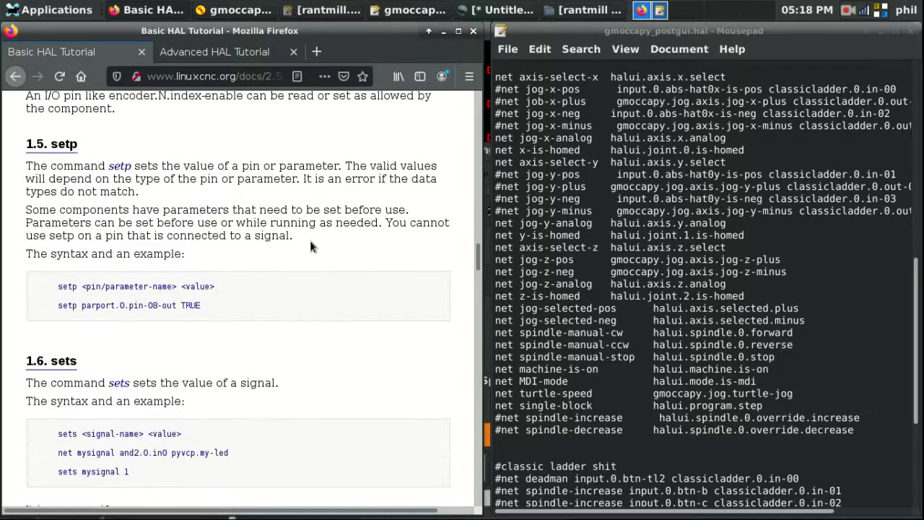
pyautogui.scroll(-3, 309, 247)
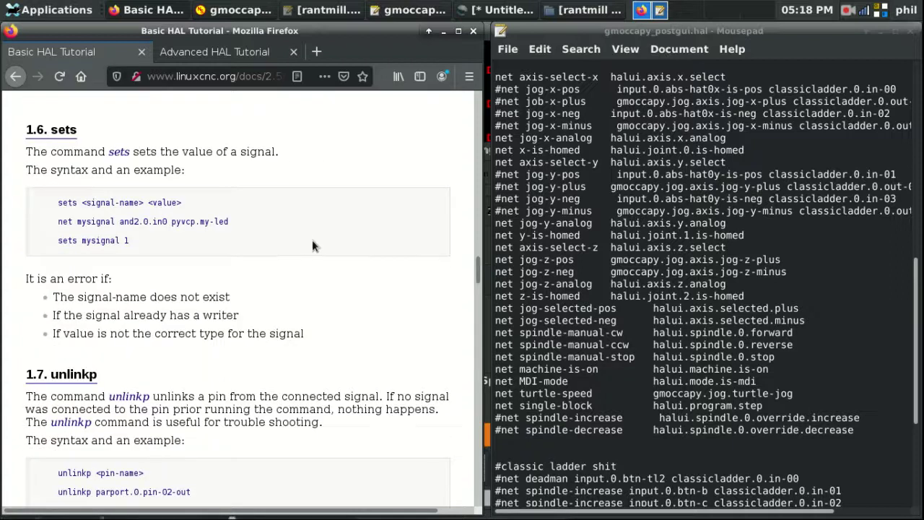
pyautogui.scroll(-2, 312, 240)
pyautogui.scroll(7, 312, 240)
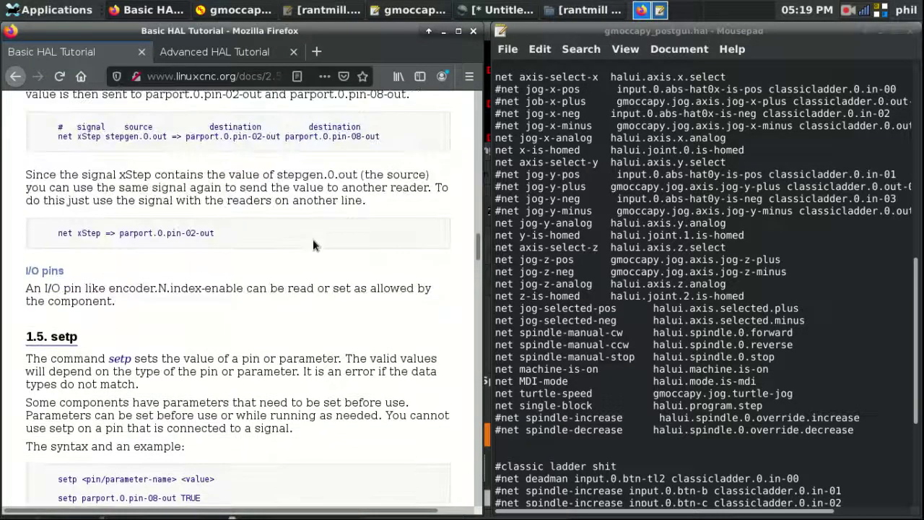
pyautogui.scroll(-3, 313, 240)
pyautogui.scroll(-6, 312, 244)
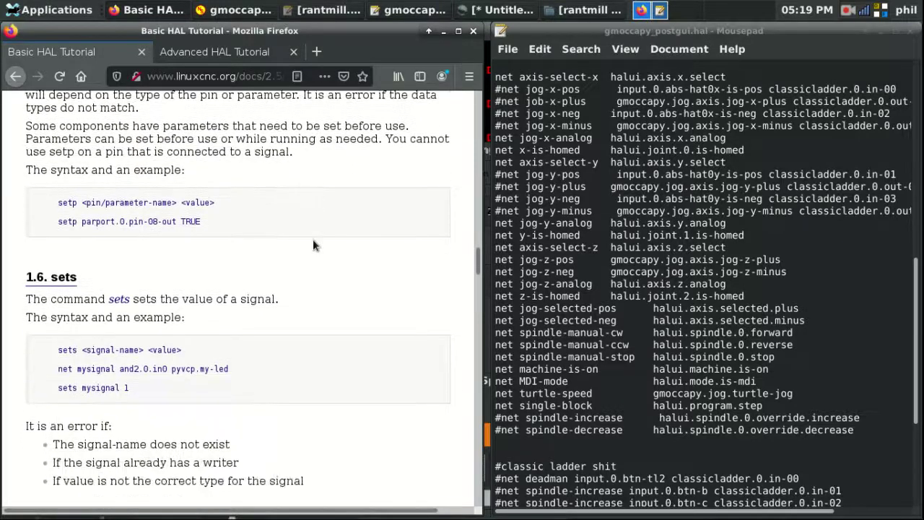
pyautogui.scroll(-5, 312, 240)
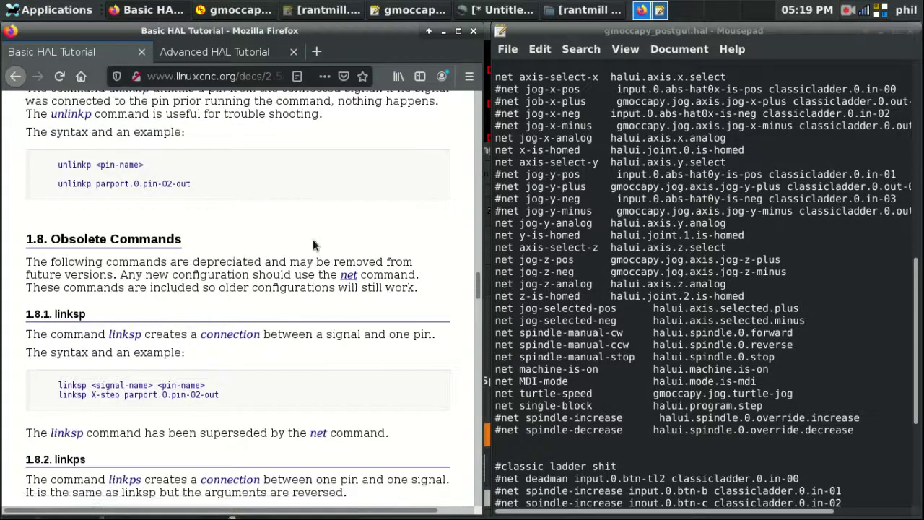
pyautogui.scroll(-2, 316, 238)
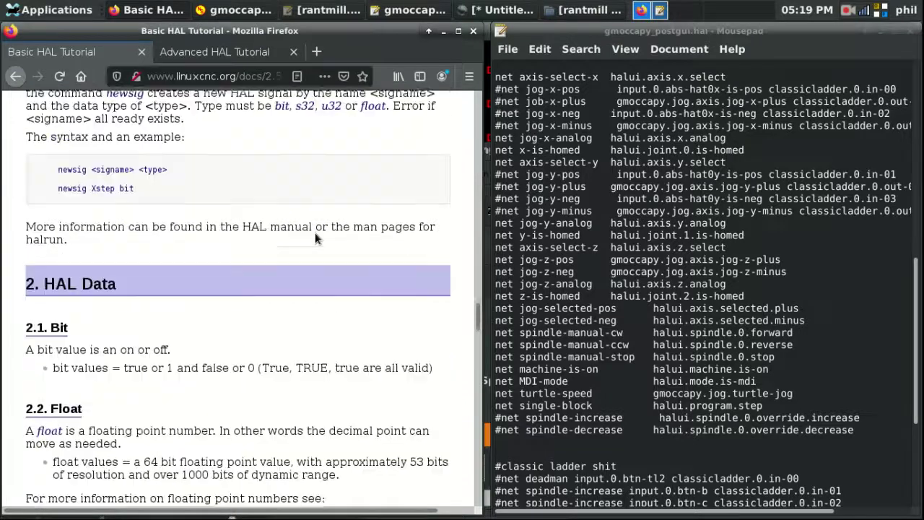
pyautogui.scroll(-2, 316, 238)
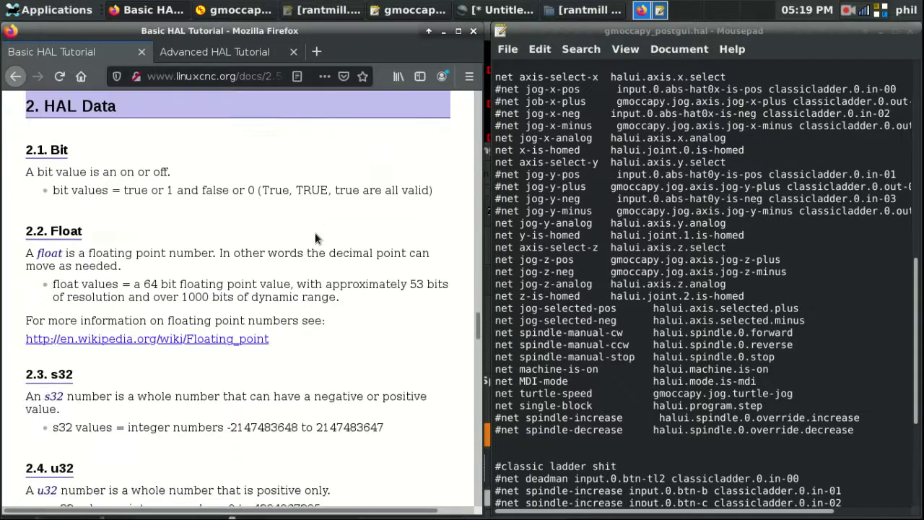
# Scroll the Basic HAL Tutorial back up toward its table of contents.
pyautogui.scroll(15, 316, 238)
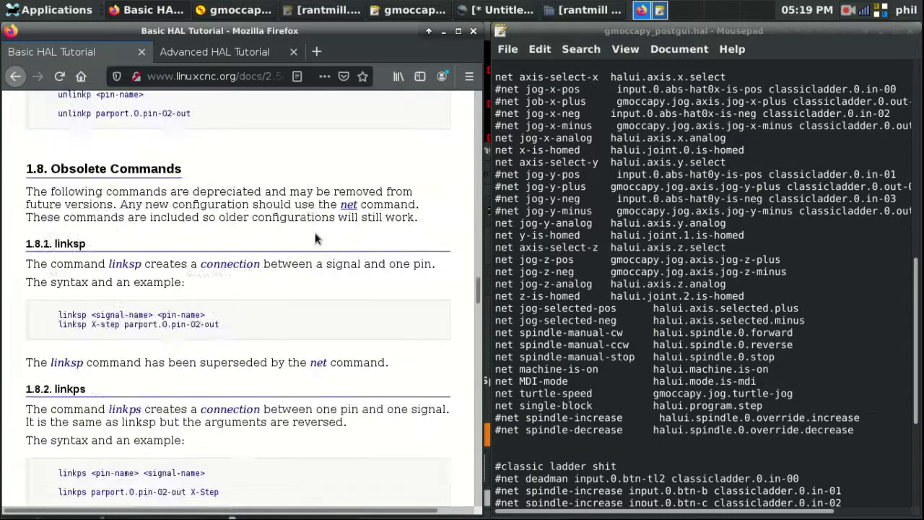
pyautogui.scroll(15, 316, 238)
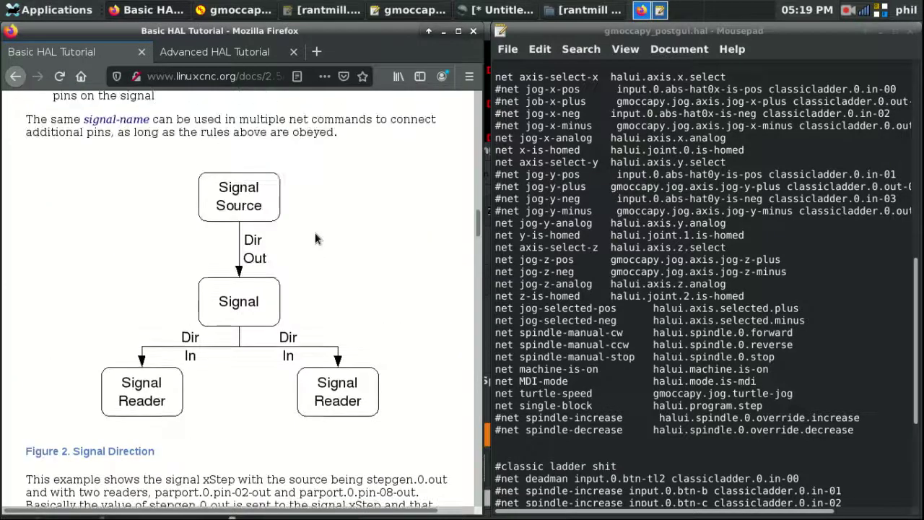
pyautogui.scroll(15, 315, 238)
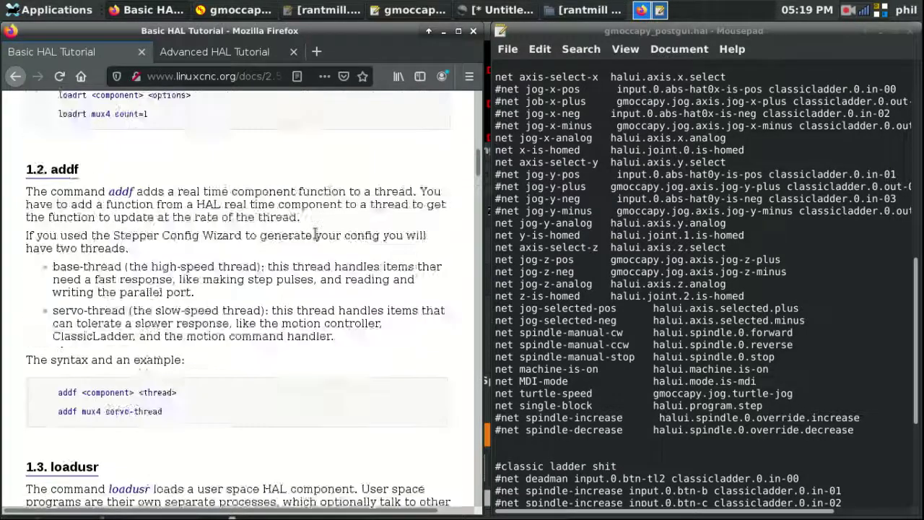
pyautogui.scroll(8, 311, 231)
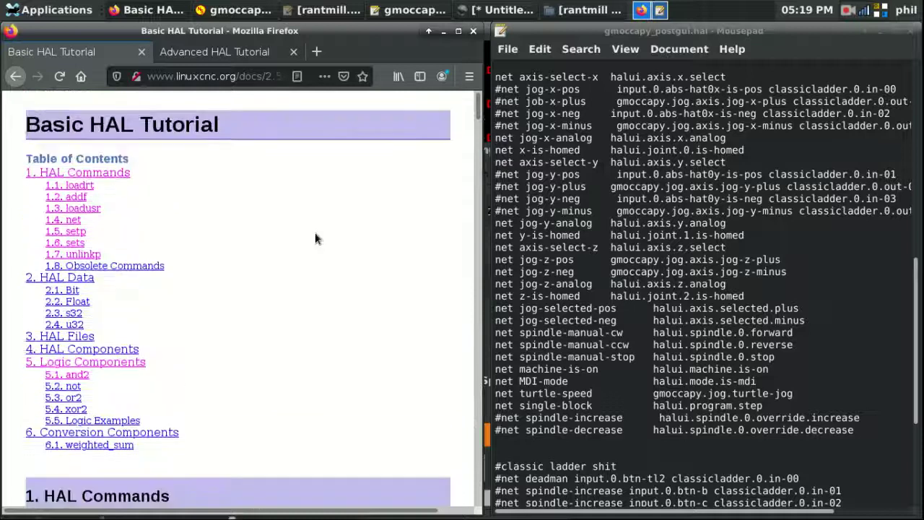